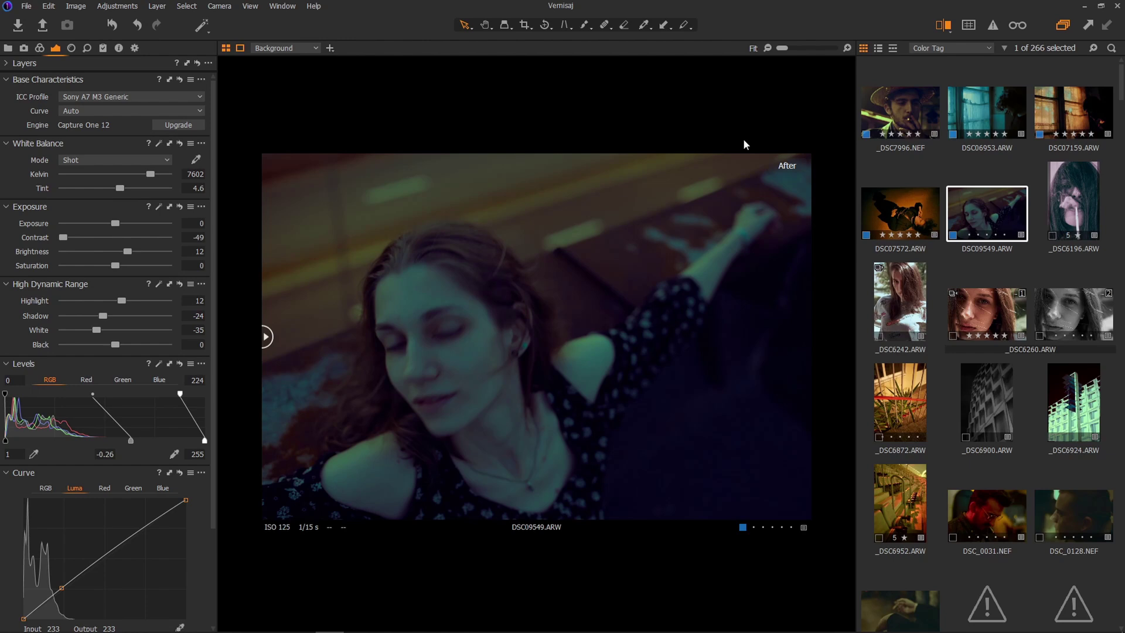
Look at DSC06953 and DSC07159, then return to the _DSC7996.NEF smoking-man portrait.
left_click(916, 121)
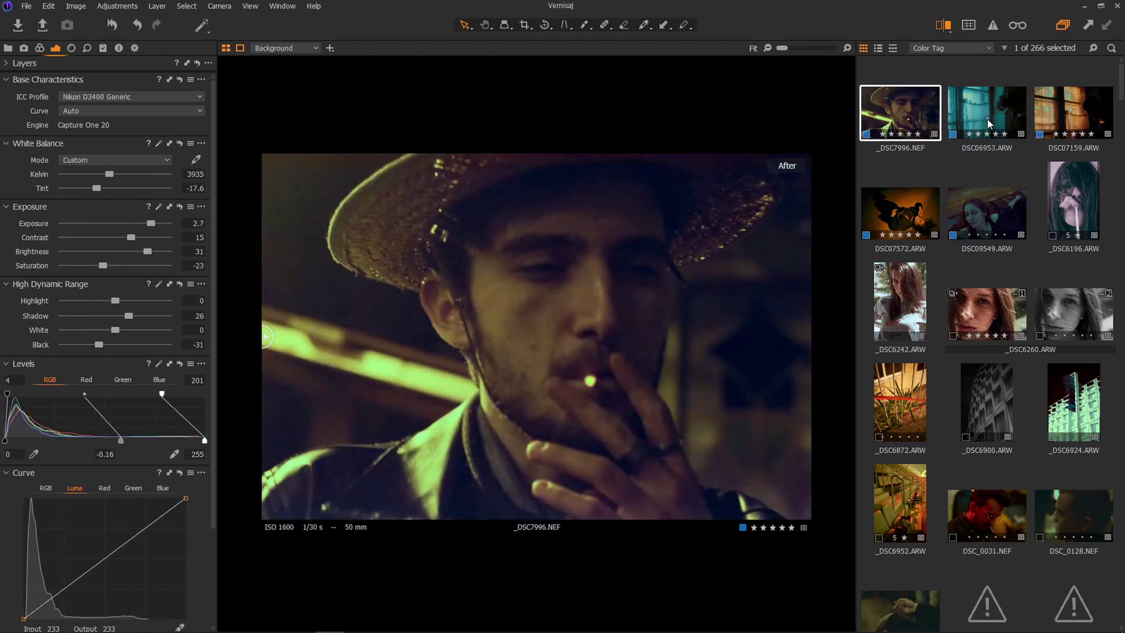
left_click(989, 120)
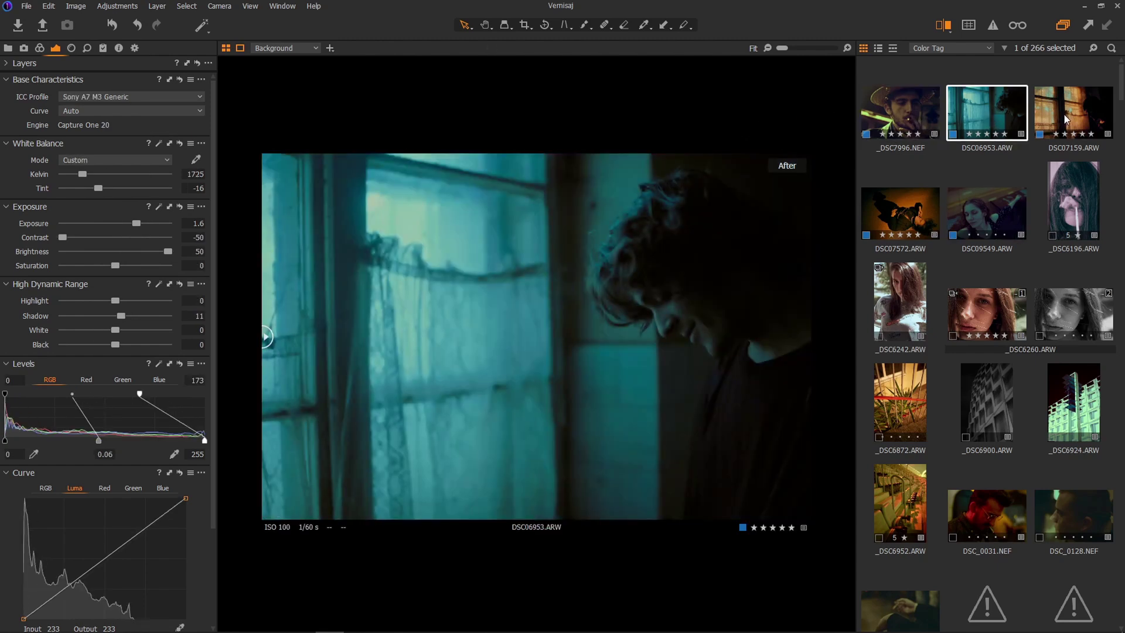
left_click(1067, 120)
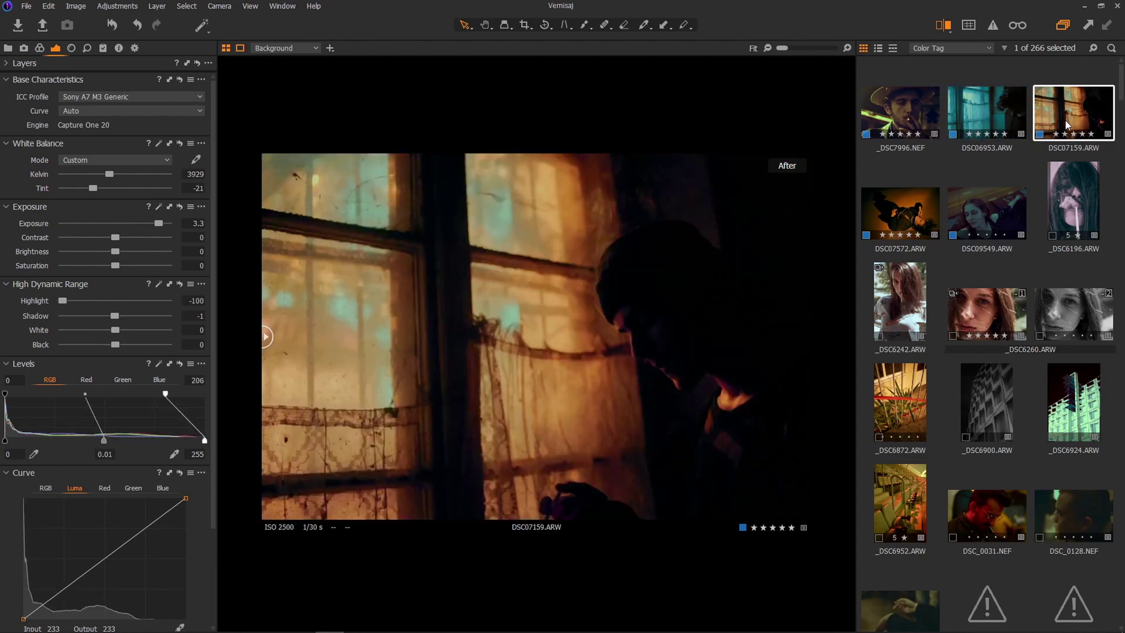
left_click(912, 120)
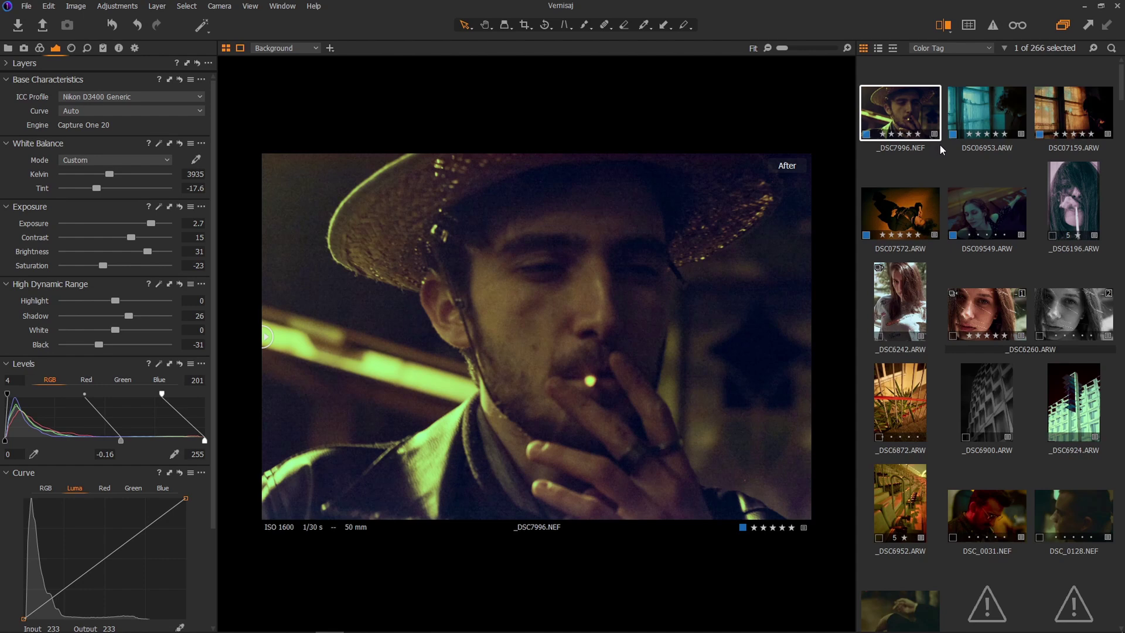
left_click_drag(265, 337, 208, 302)
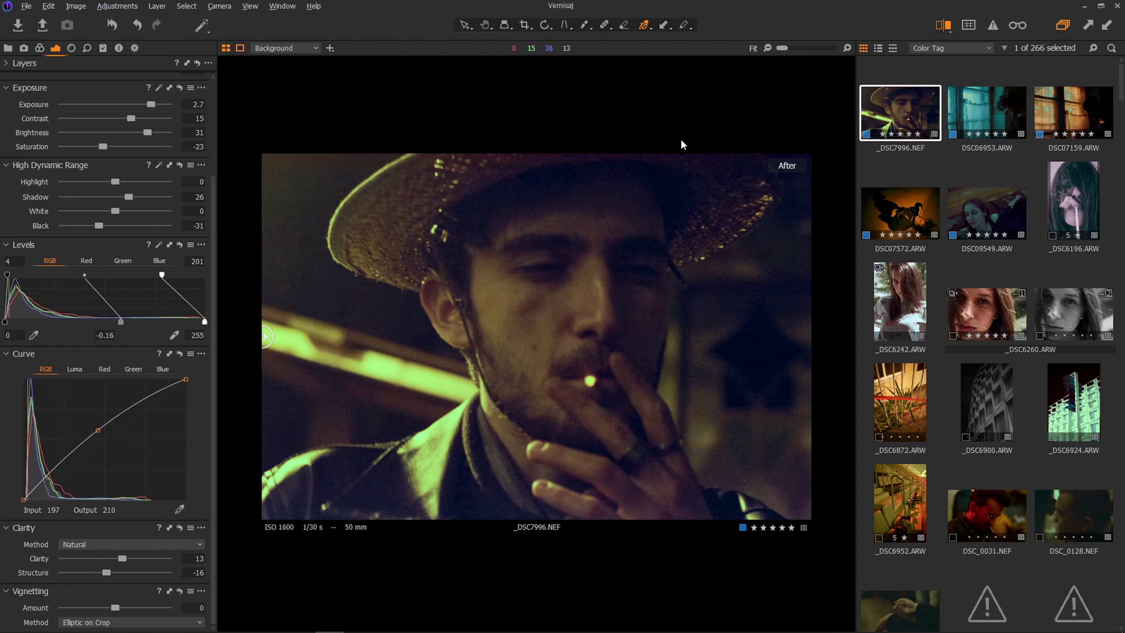
left_click_drag(785, 47, 806, 48)
left_click_drag(594, 208, 567, 221)
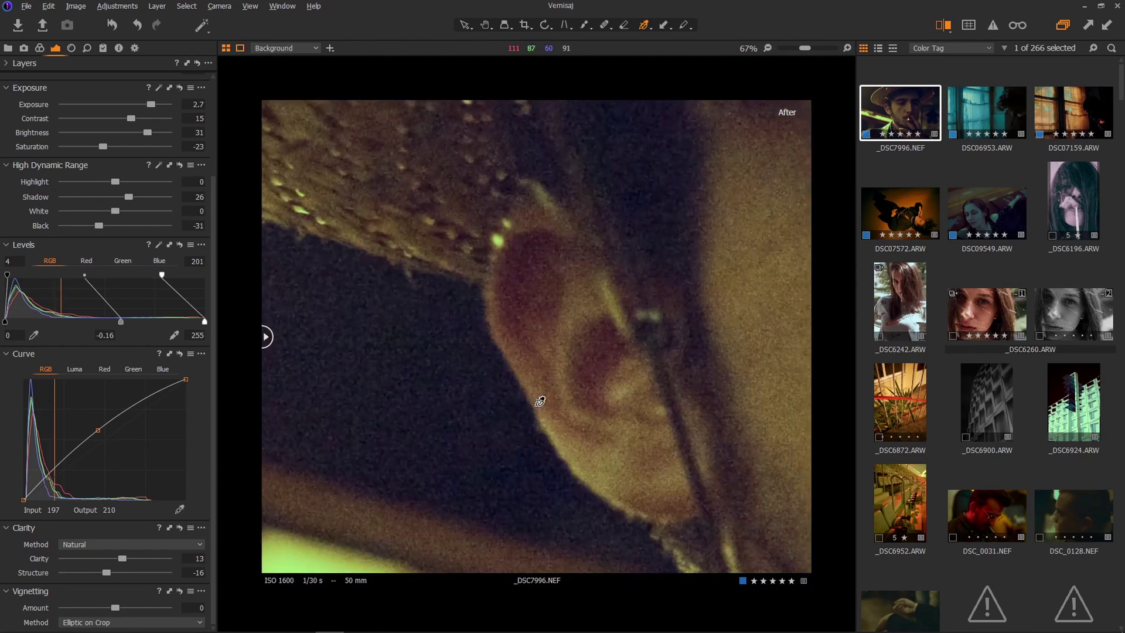
left_click(846, 47)
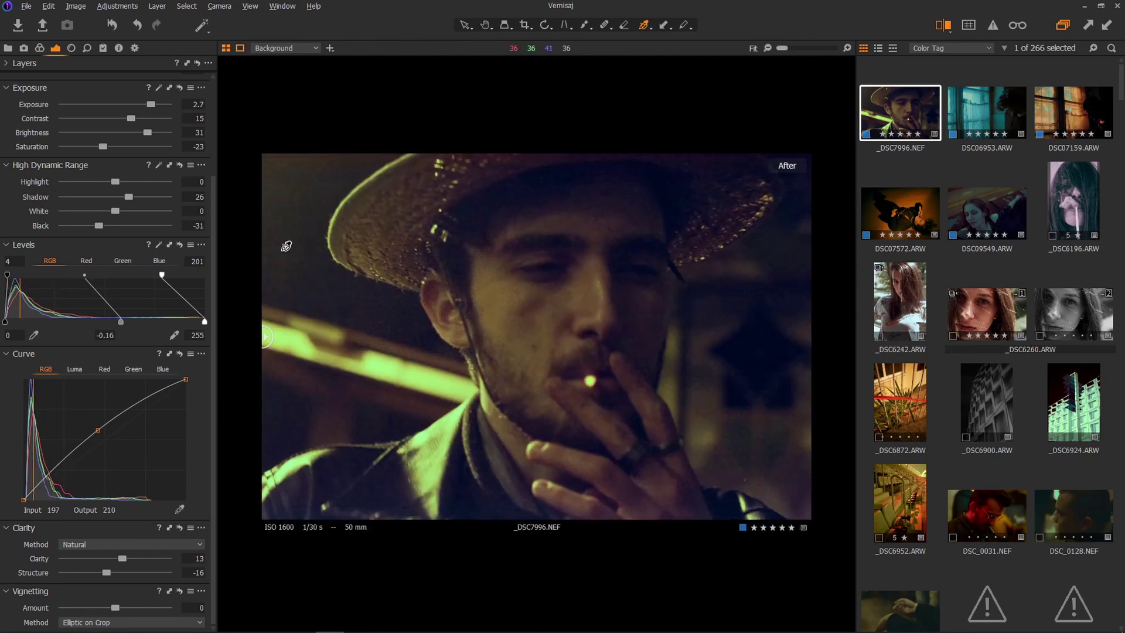
scroll(216, 213, "up", 2)
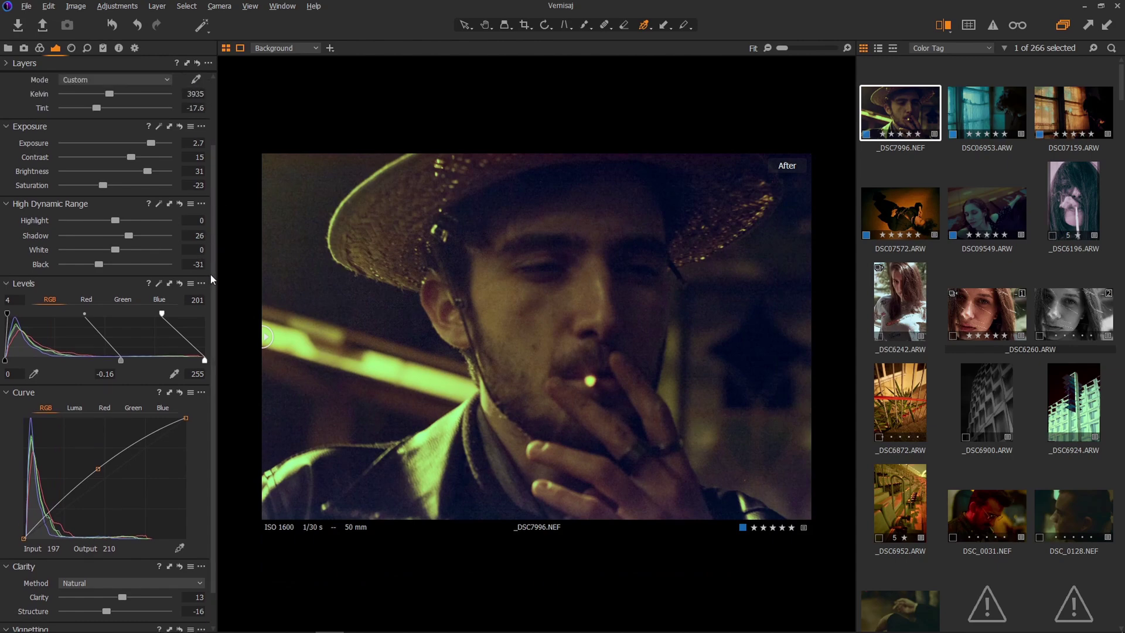
Create a new variant of _DSC7996.NEF with Sharpening Amount and Noise Reduction Detail at 0.
key("F2")
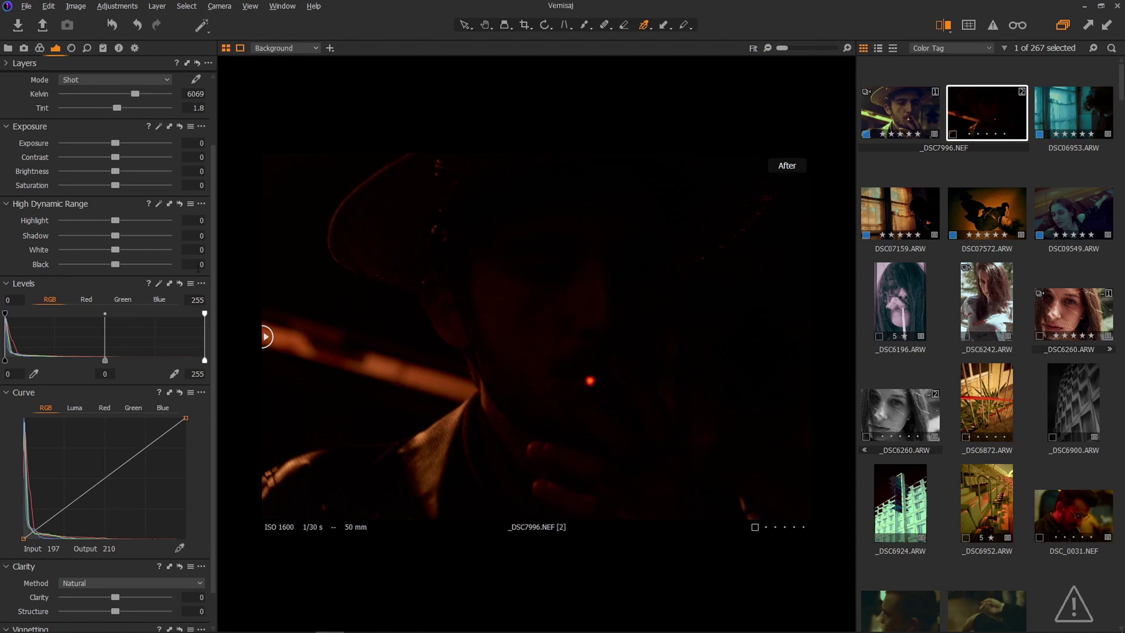
scroll(216, 263, "up", 4)
left_click(86, 48)
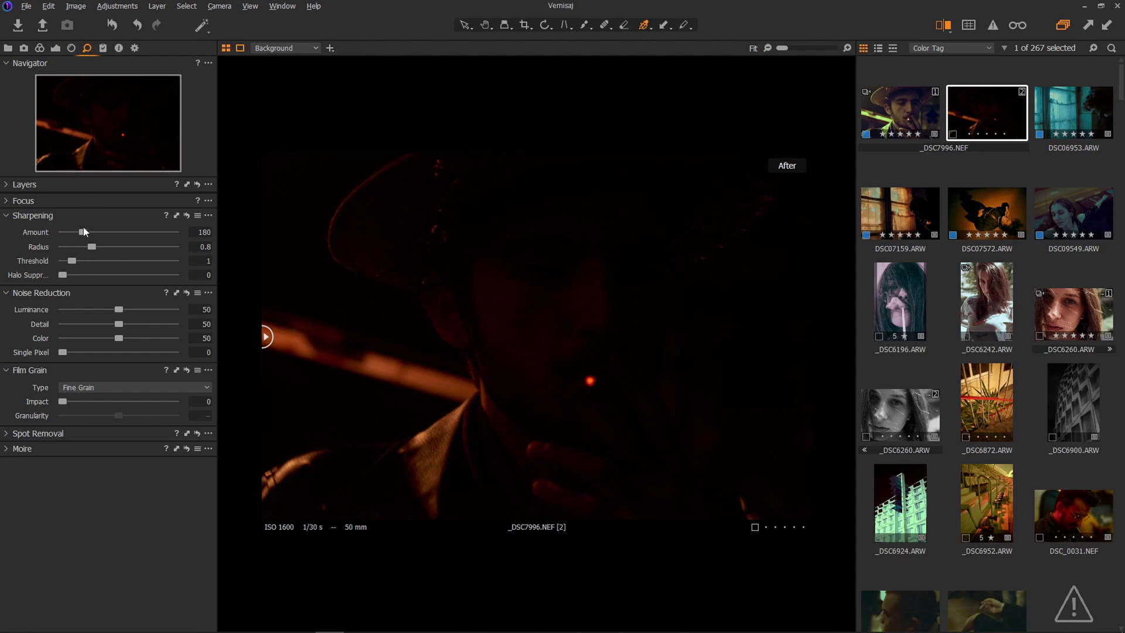
left_click_drag(83, 231, 59, 261)
left_click_drag(120, 323, 61, 324)
Raise the variant's Brightness to 50 and Exposure to 0.98, then zoom in to inspect.
left_click(55, 48)
left_click_drag(116, 252, 62, 238)
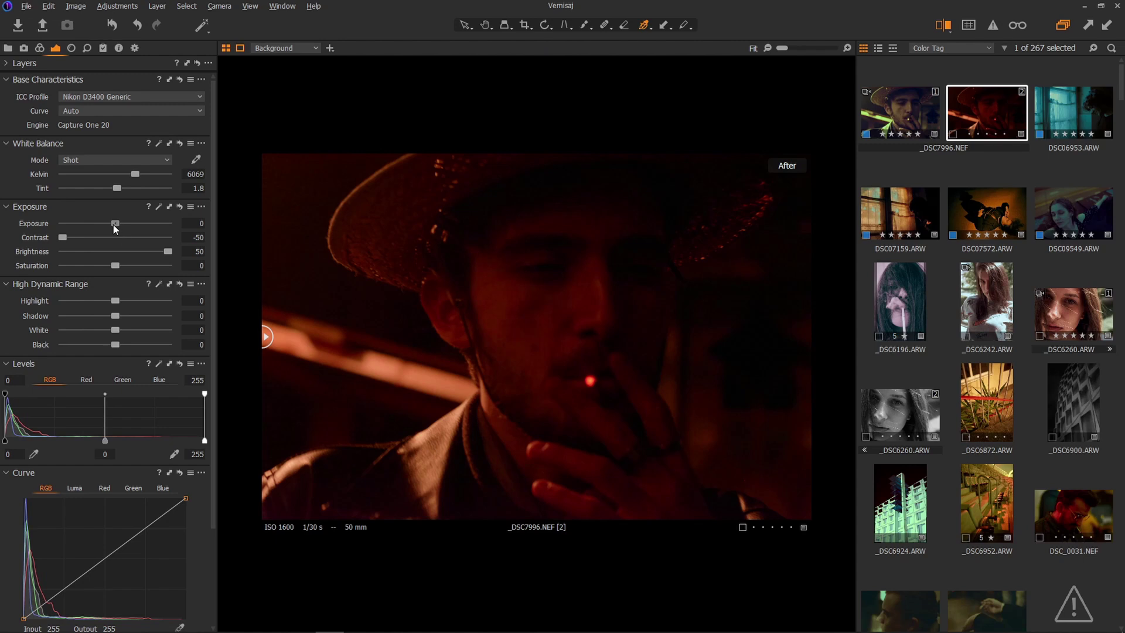
left_click_drag(113, 223, 125, 224)
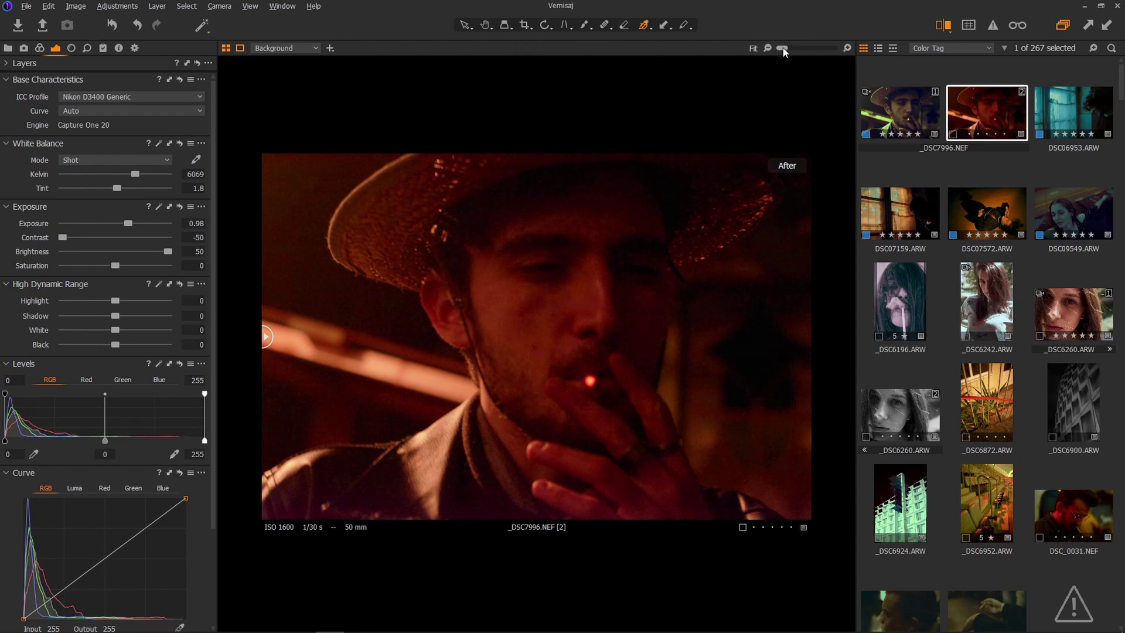
mouse_move(783, 47)
left_mouse_down()
mouse_move(810, 46)
mouse_move(789, 44)
left_mouse_up()
Tune noise reduction to Luminance 11 and Single Pixel 100 while checking at 100% zoom.
left_click(88, 48)
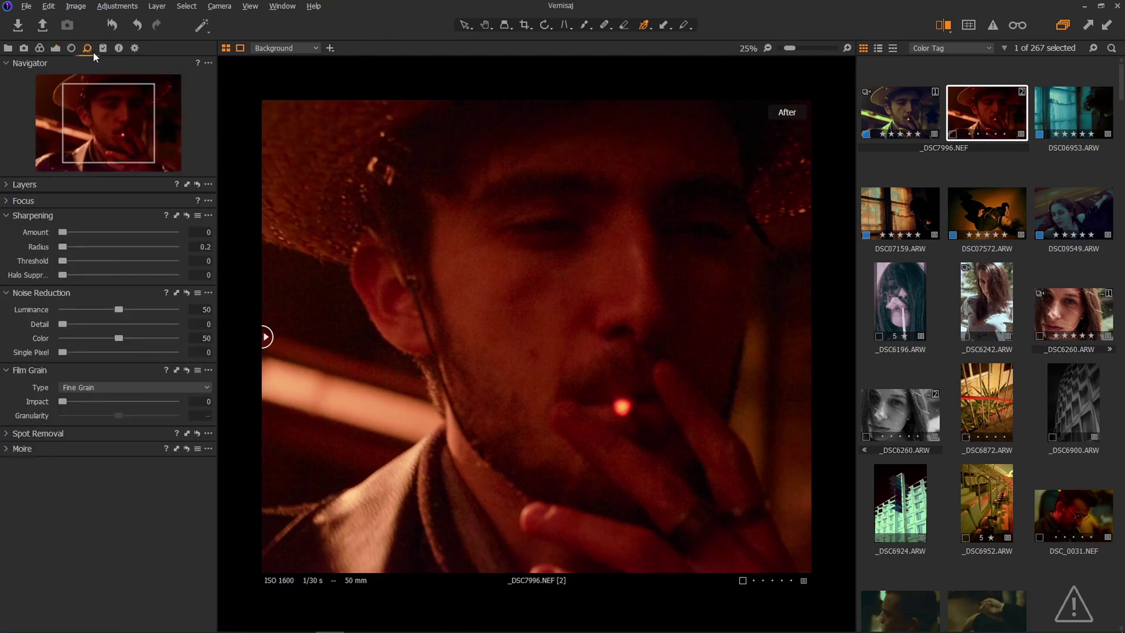
left_click_drag(118, 309, 77, 309)
left_click_drag(790, 48, 810, 48)
left_click_drag(131, 309, 154, 309)
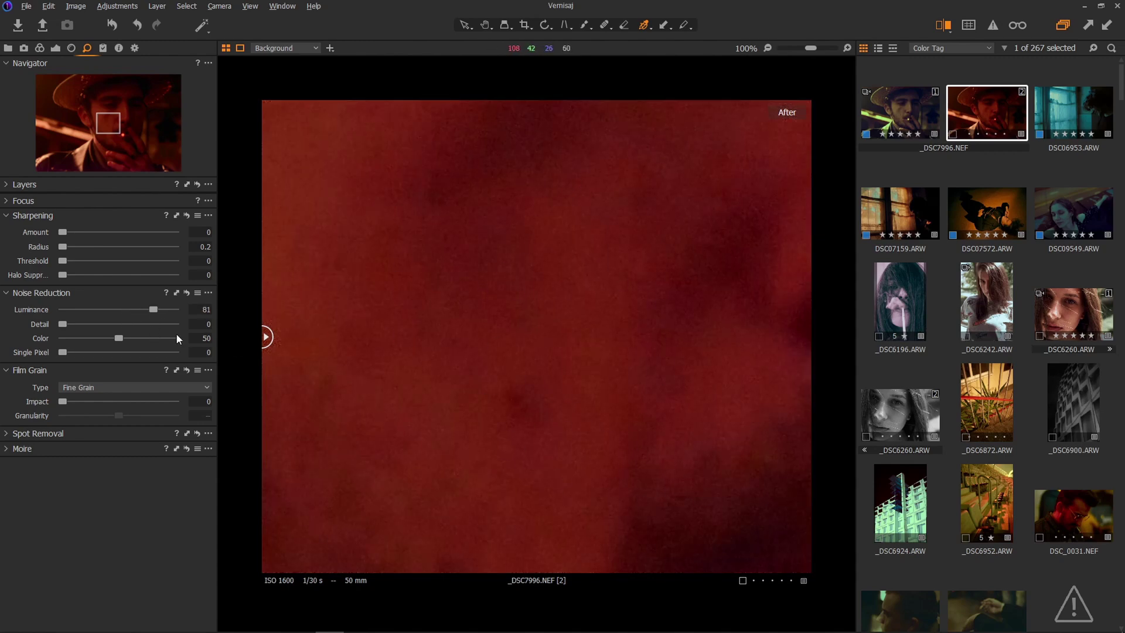
left_click_drag(91, 311, 76, 312)
left_click_drag(61, 353, 179, 352)
left_click_drag(175, 352, 62, 353)
key("ctrl+z")
left_click(810, 46)
left_click_drag(812, 47, 780, 48)
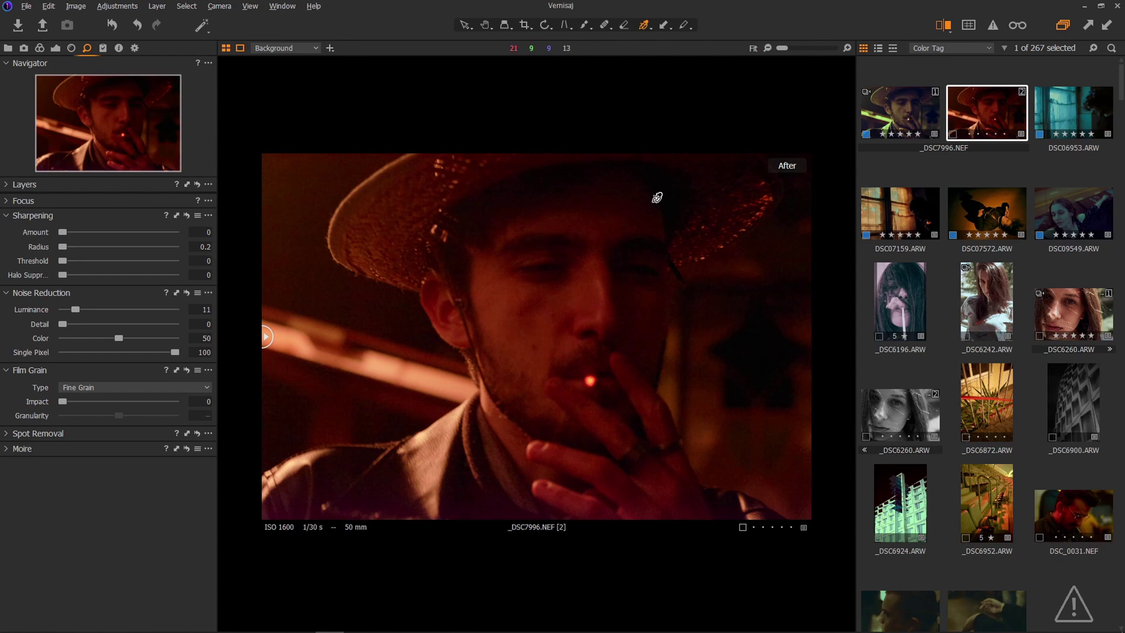
Compare with variant [1], then set Kelvin 3810, Tint -19.3 and Shadow 14 on variant [2].
left_click(901, 123)
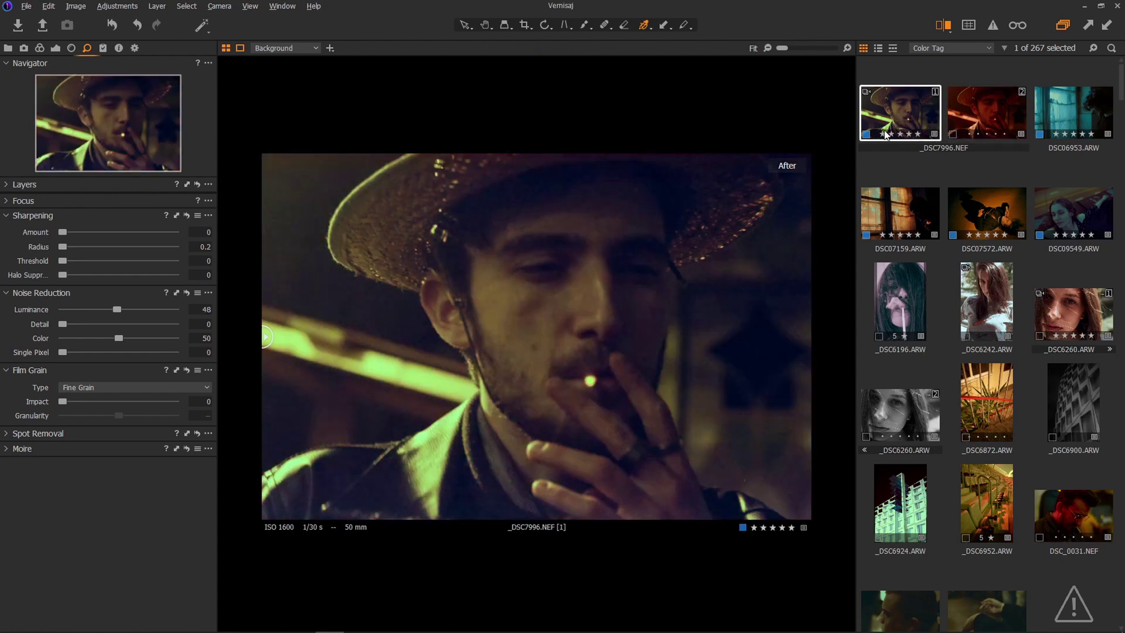
left_click(985, 115)
left_click(55, 49)
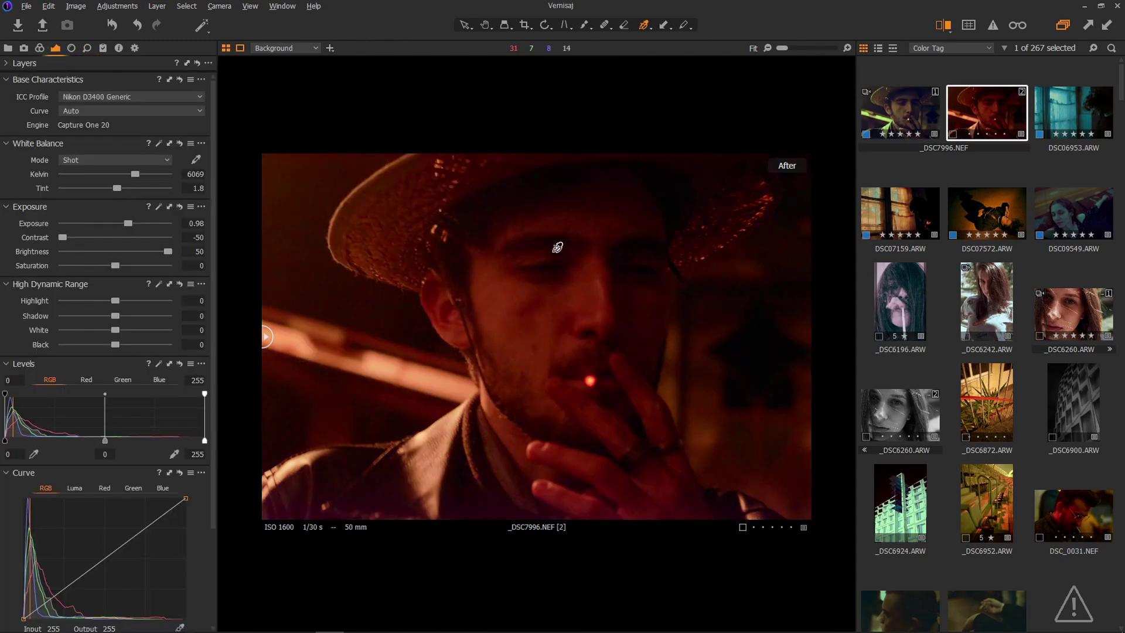
left_click_drag(134, 174, 107, 174)
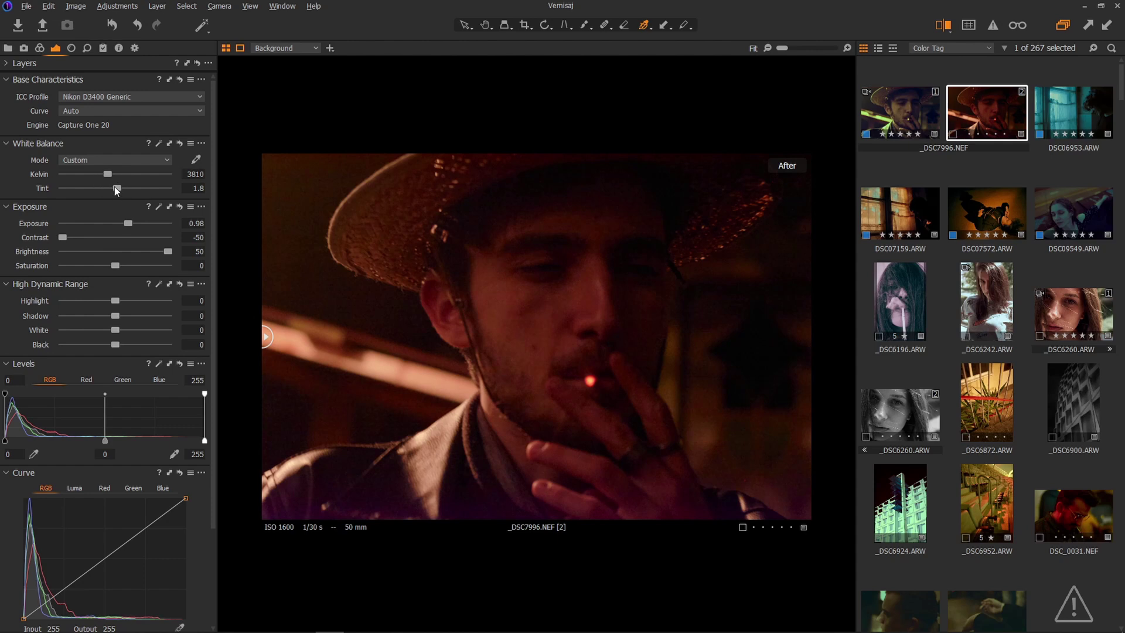
left_click_drag(117, 188, 95, 187)
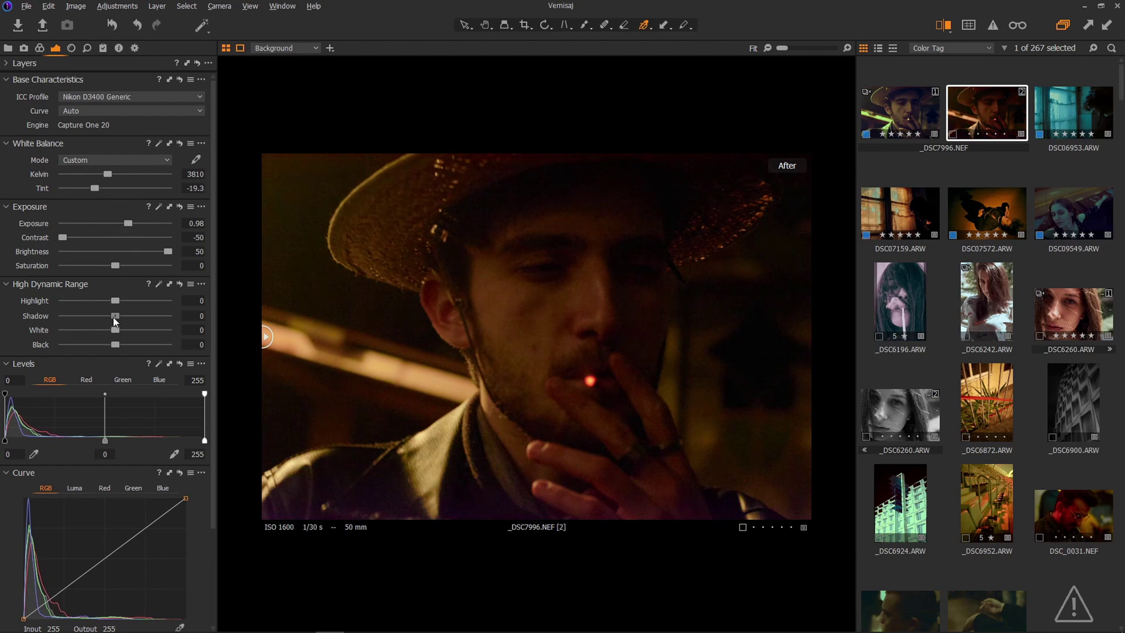
left_click_drag(114, 316, 122, 316)
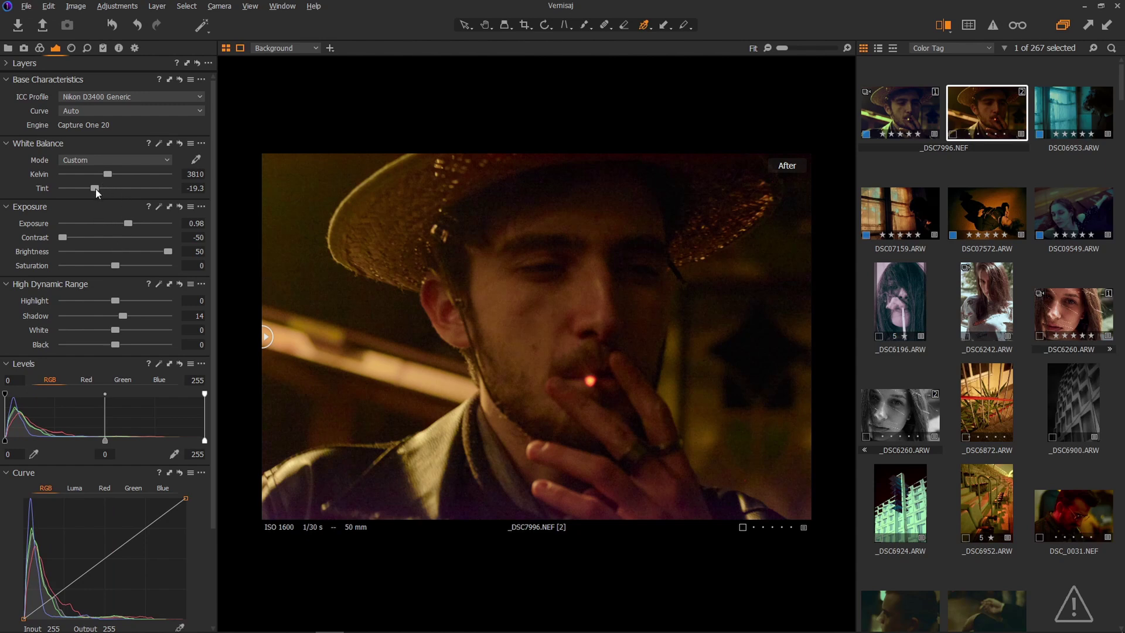
Set Tint -21.6, Exposure 1.38, Levels white point 169 and Saturation 100.
left_click_drag(97, 188, 92, 191)
left_click_drag(128, 226, 136, 224)
left_click_drag(207, 393, 137, 399)
left_click(136, 224)
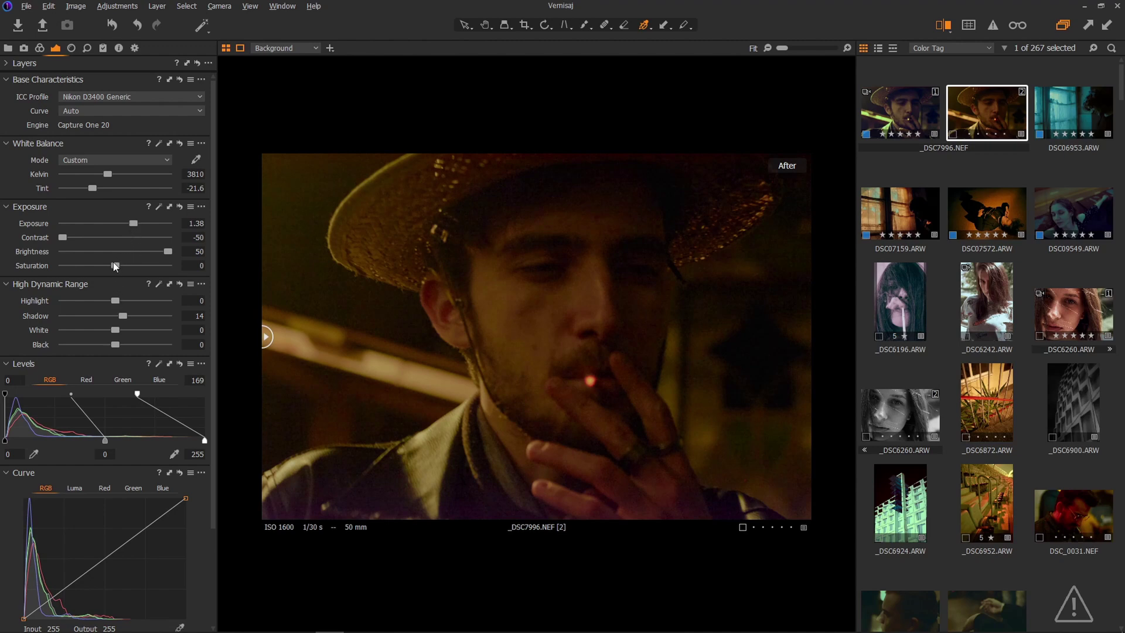
left_click_drag(115, 268, 101, 269)
left_click(40, 49)
left_click(57, 52)
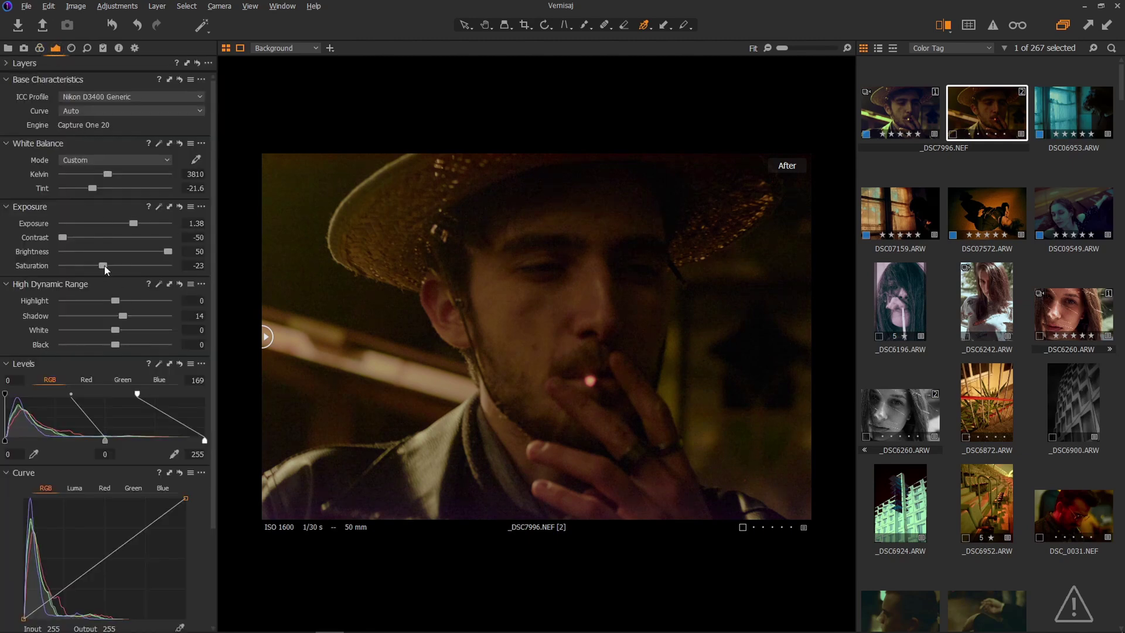
left_click_drag(104, 266, 243, 287)
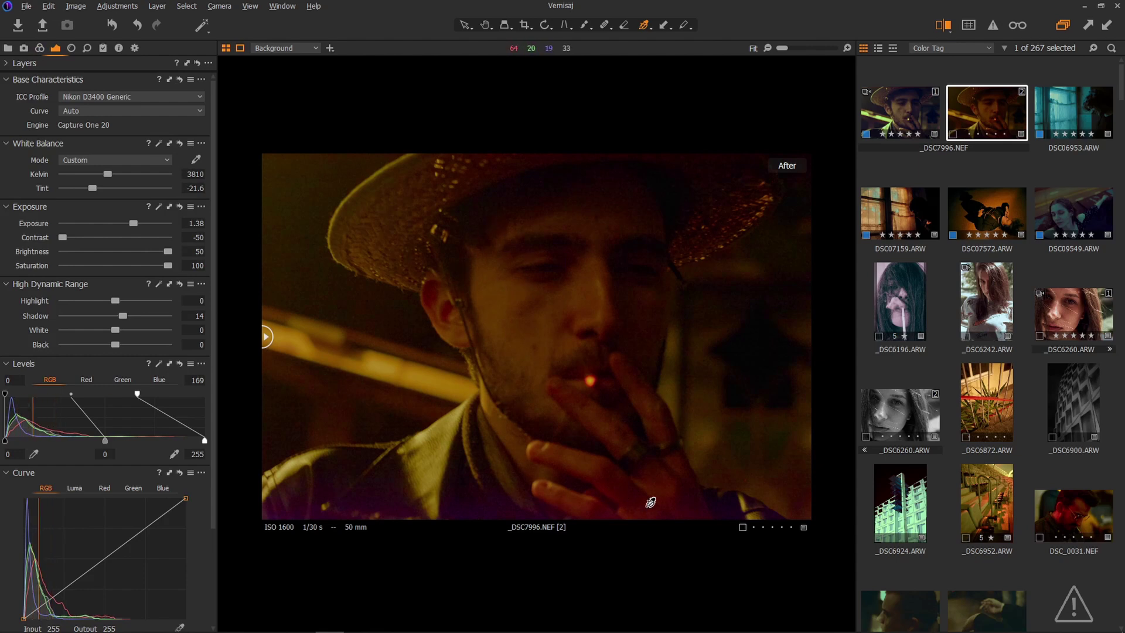
Preview the orange, green, cyan, purple, magenta and red ranges in the Colour Editor.
left_click(39, 47)
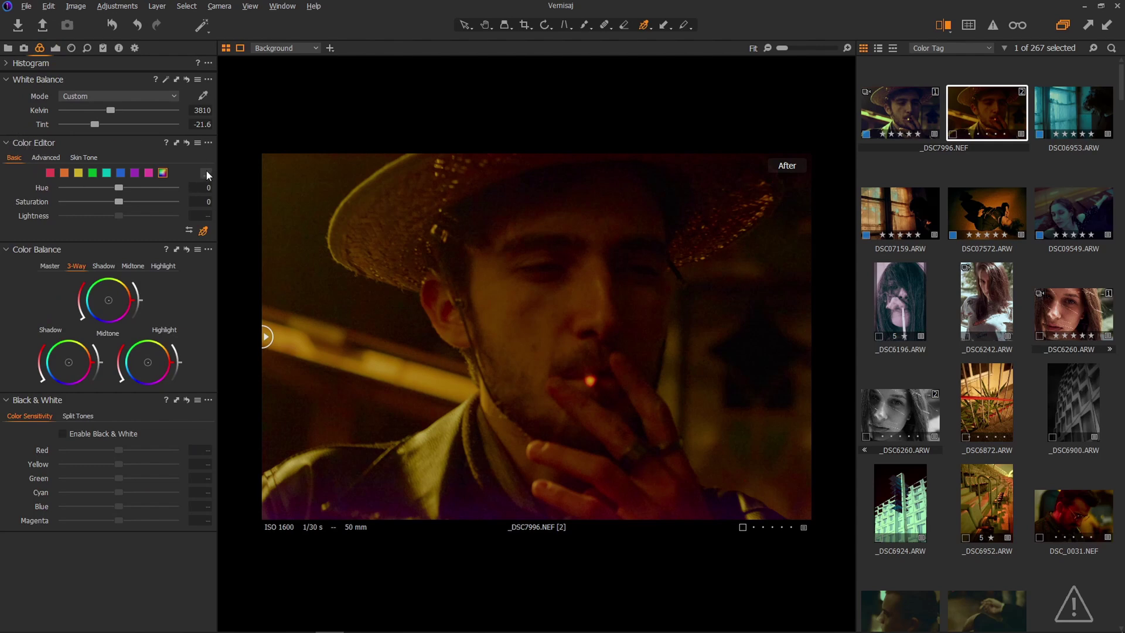
left_click(206, 174)
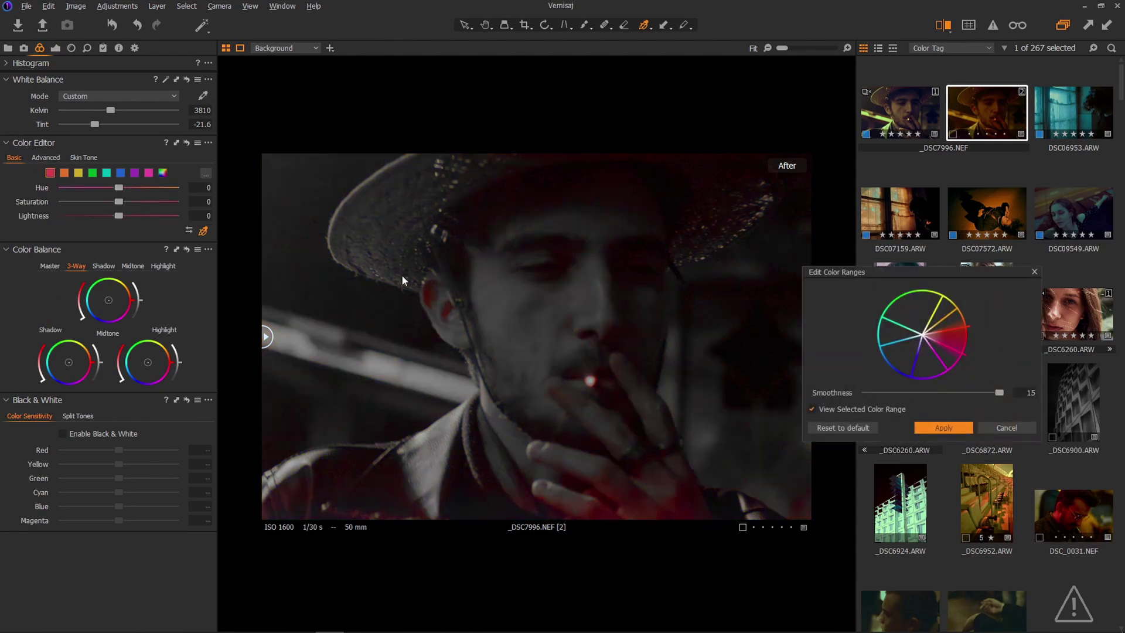
left_click(954, 321)
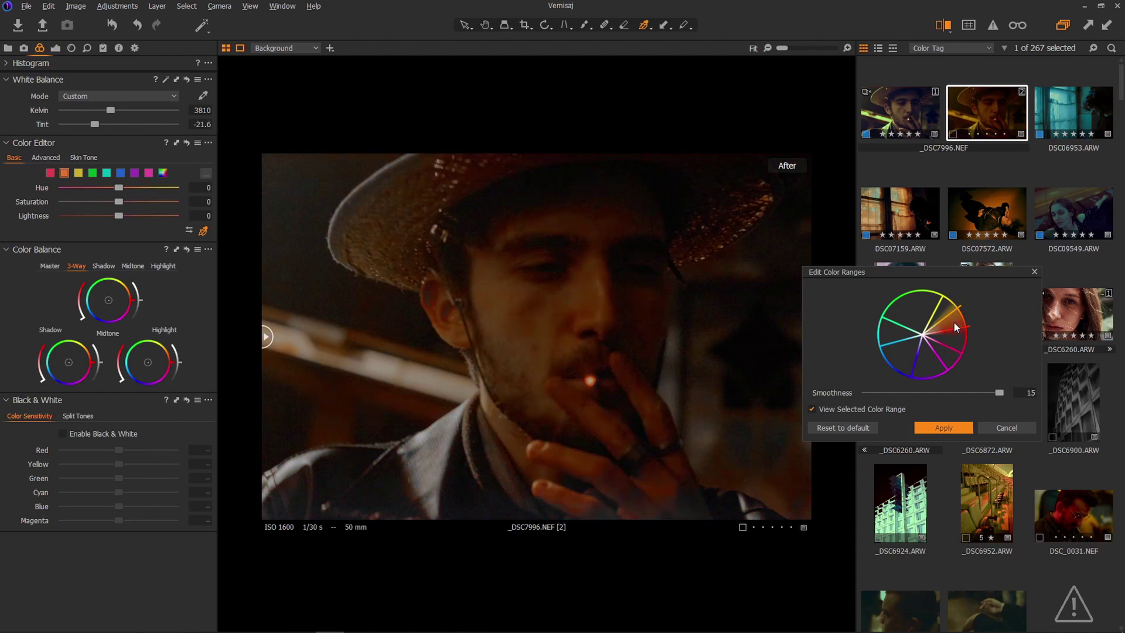
left_click(917, 315)
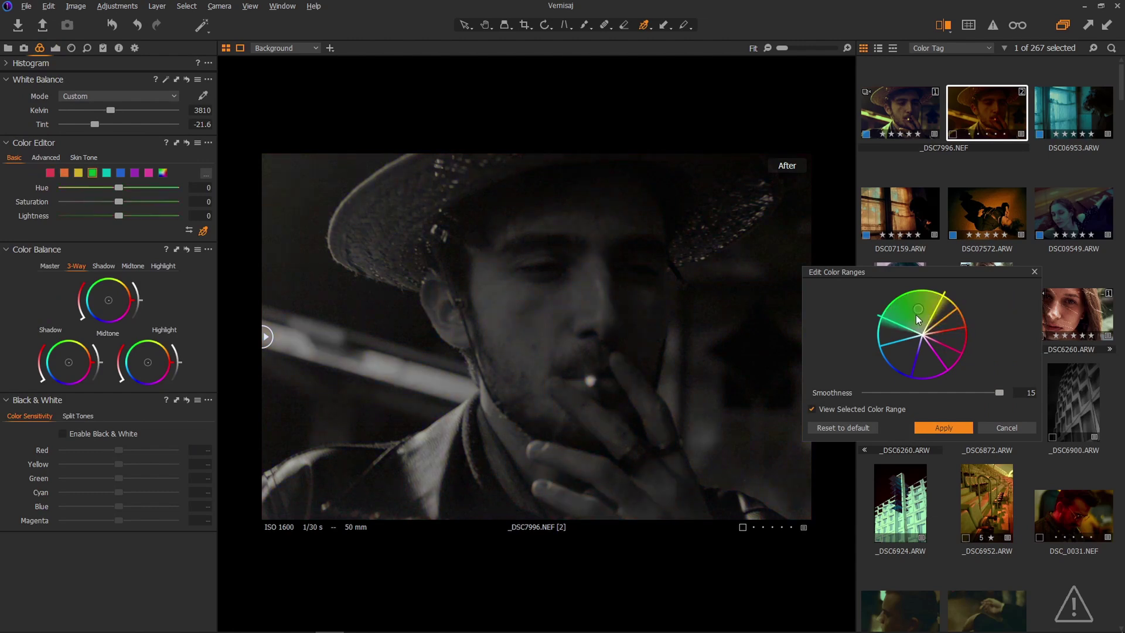
left_click(895, 336)
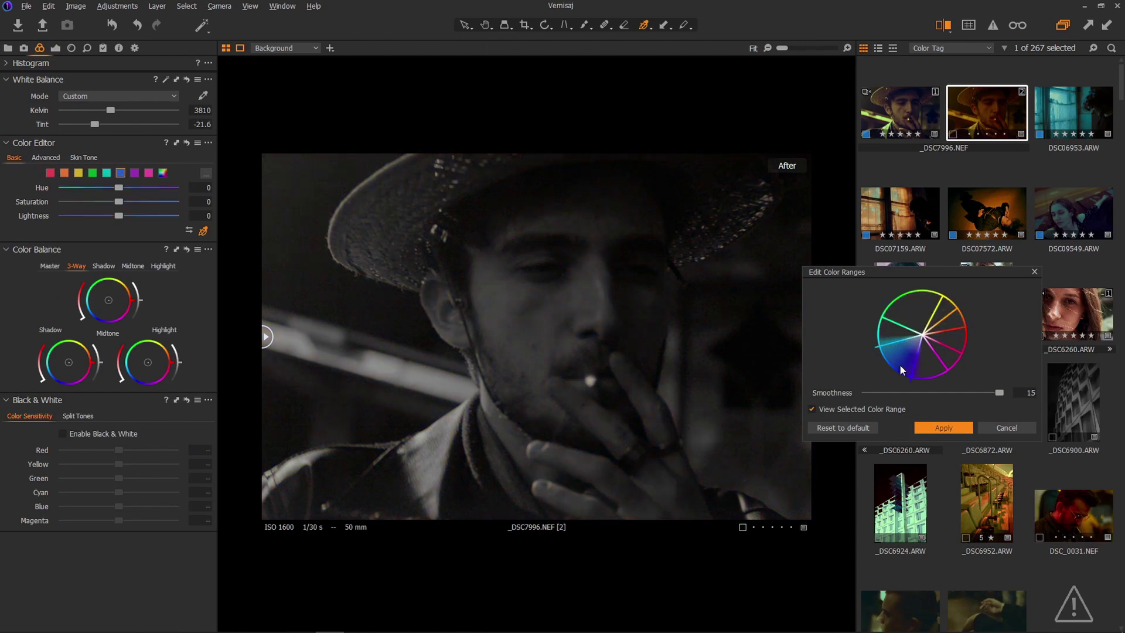
left_click(929, 362)
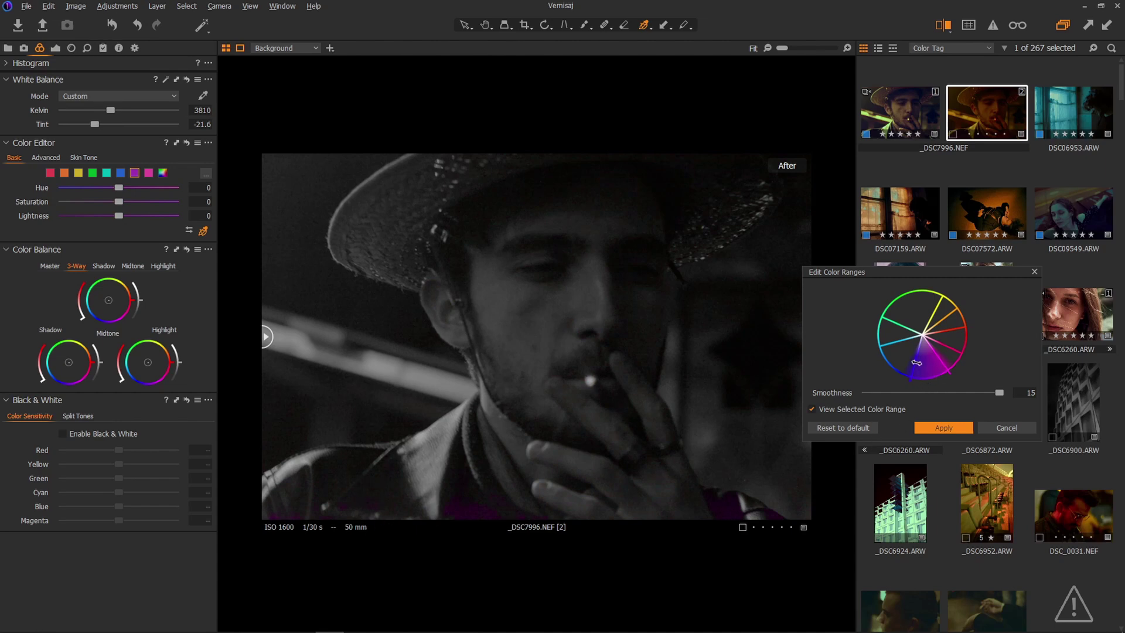
left_click(952, 362)
left_click(960, 339)
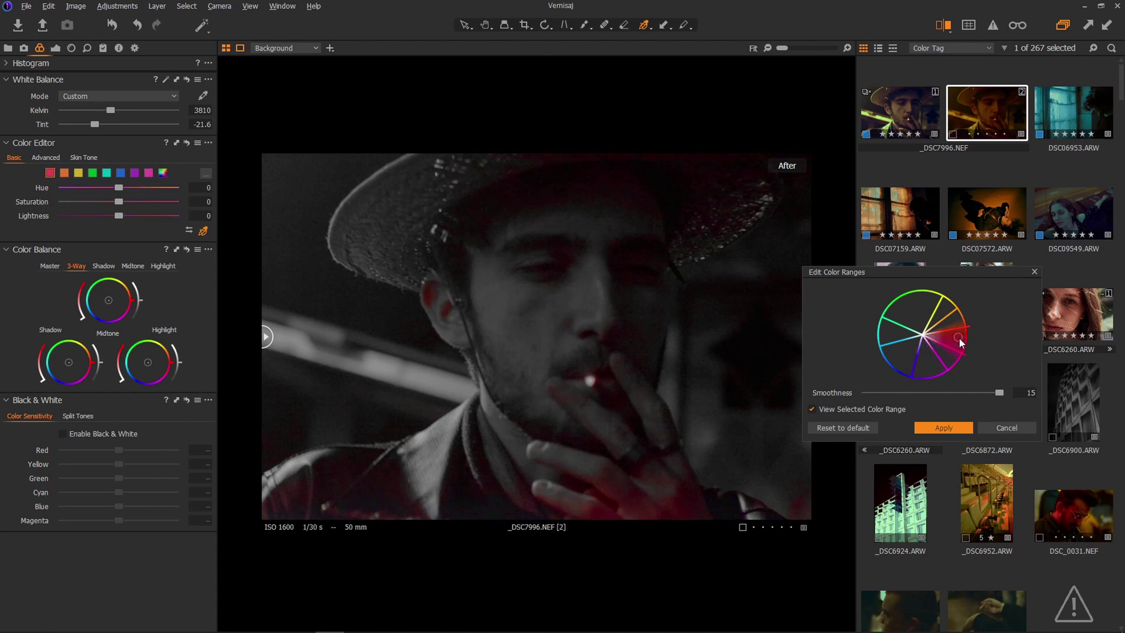
left_click(998, 432)
Desaturate the purple range and lower the reds' saturation to -18.3.
left_click_drag(121, 201, 62, 202)
left_click(134, 172)
left_click(57, 172)
left_click_drag(118, 202, 108, 203)
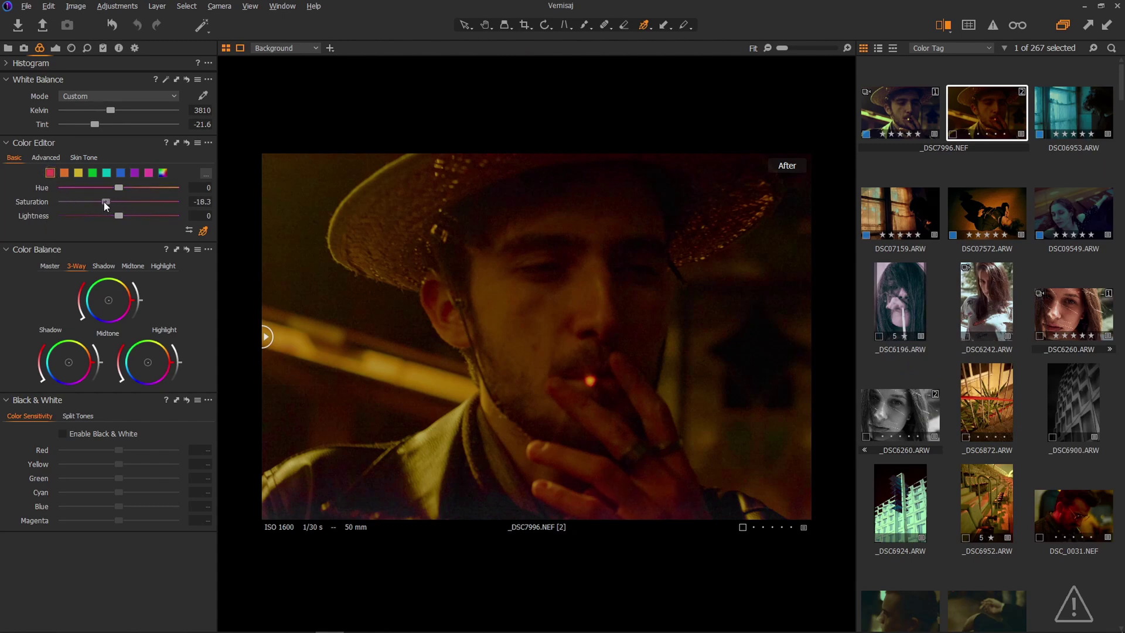
left_click(55, 48)
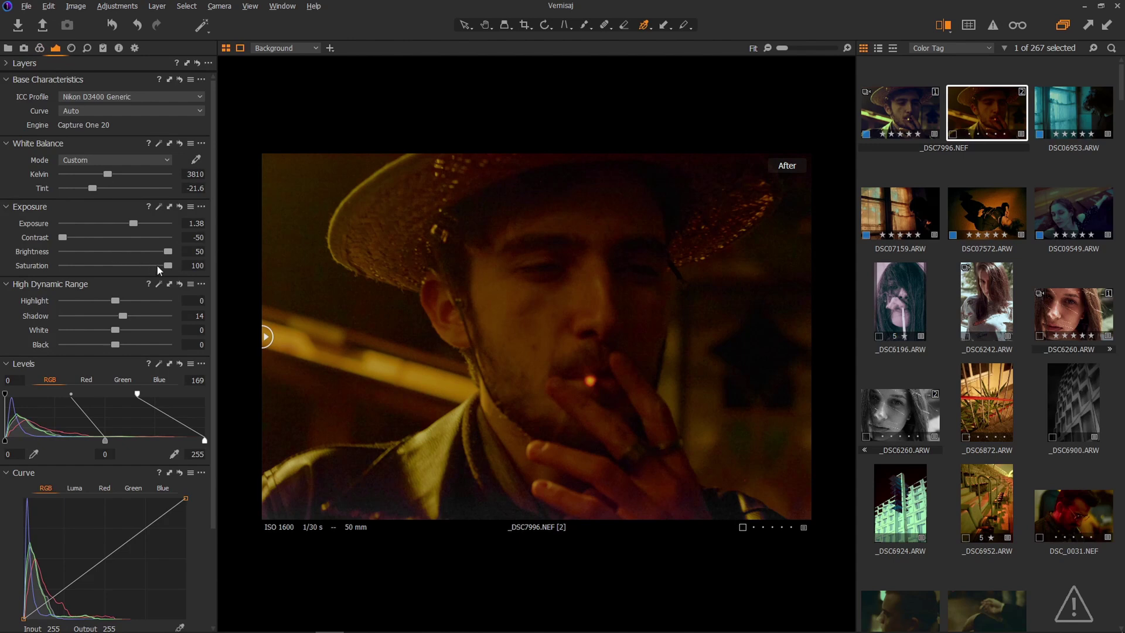
Drop Saturation from 100 to -7 and set Vignetting Amount to -0.71.
left_click_drag(156, 265, 108, 266)
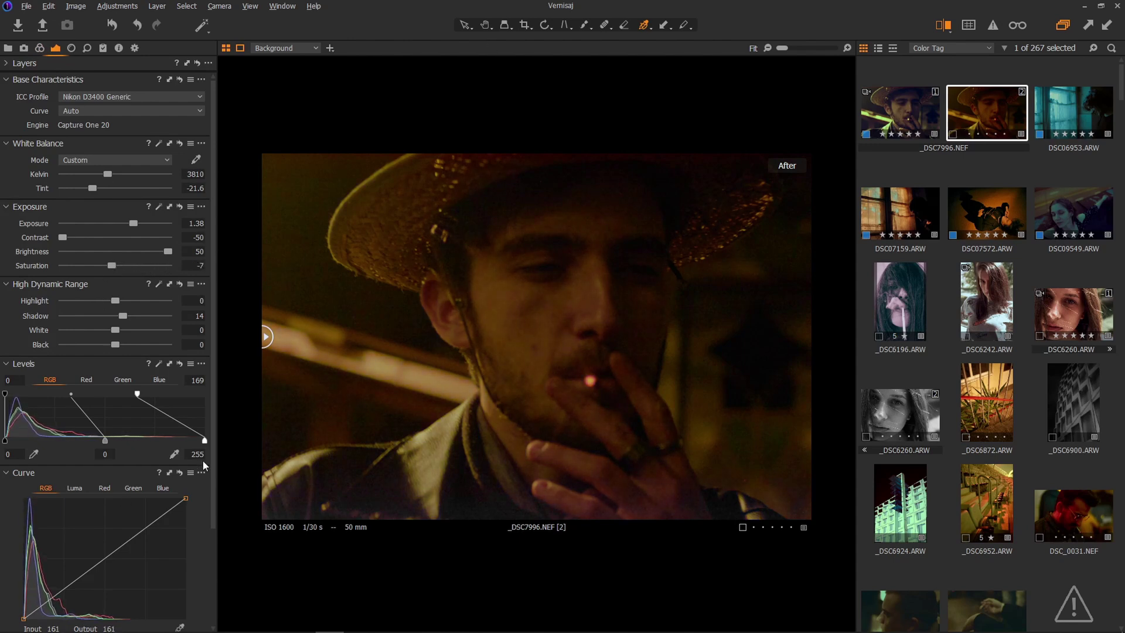
left_click_drag(213, 453, 205, 589)
left_click_drag(115, 608, 106, 610)
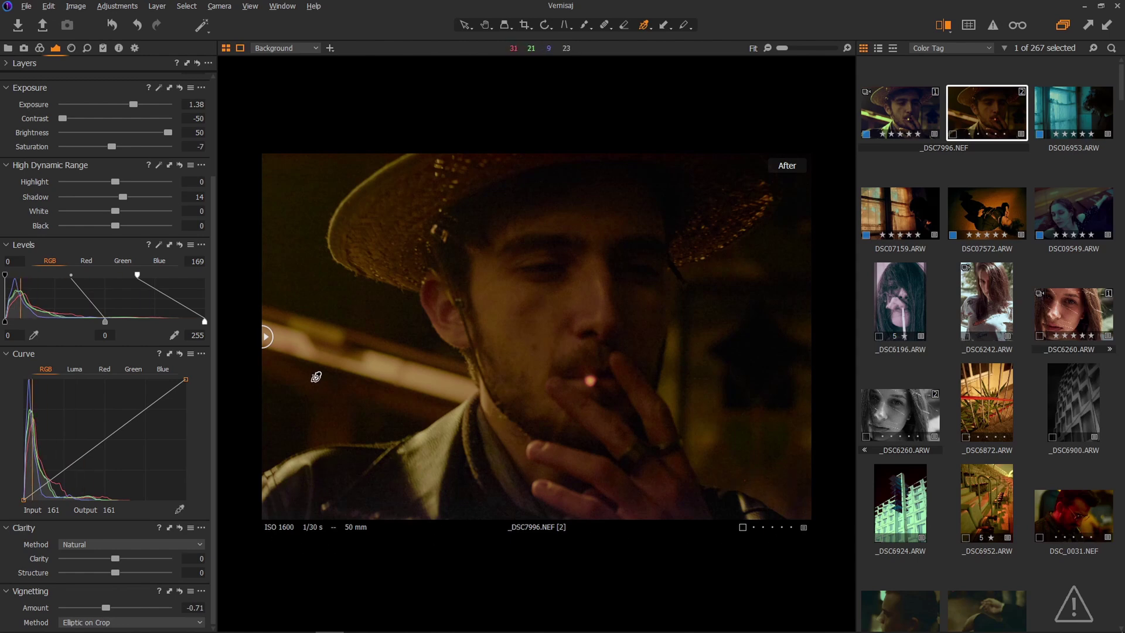
Lift the Levels highlight output slightly.
left_click(39, 49)
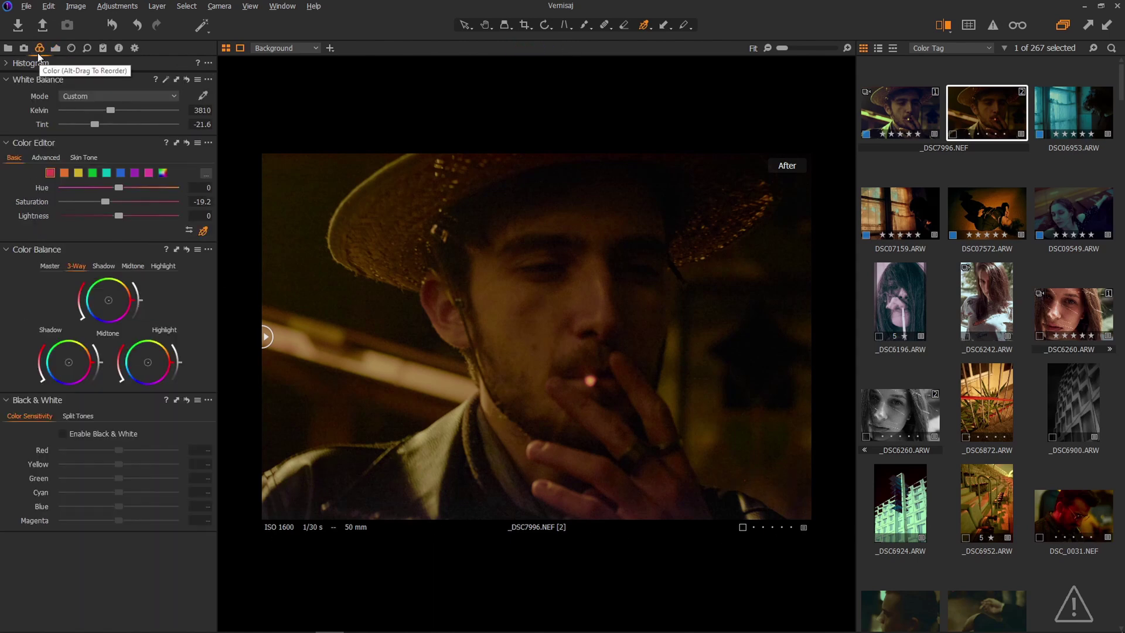
left_click(56, 49)
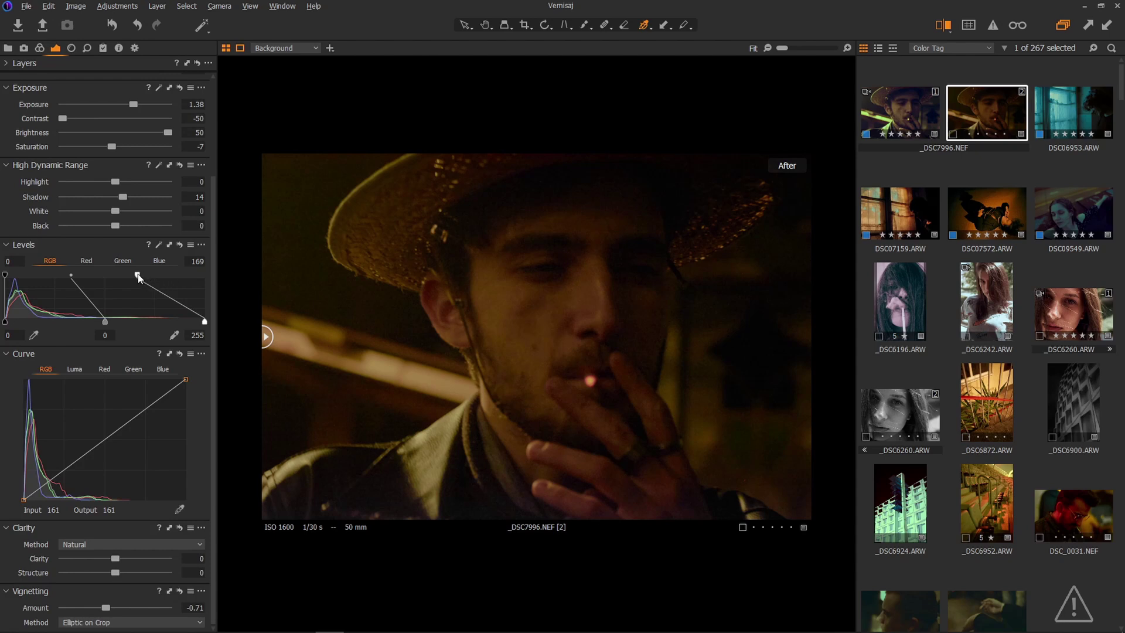
left_click_drag(137, 275, 158, 276)
Tint highlights and shadows toward green-yellow in Color Balance, with Tint at -24.2.
left_click(40, 49)
left_click_drag(148, 362, 143, 339)
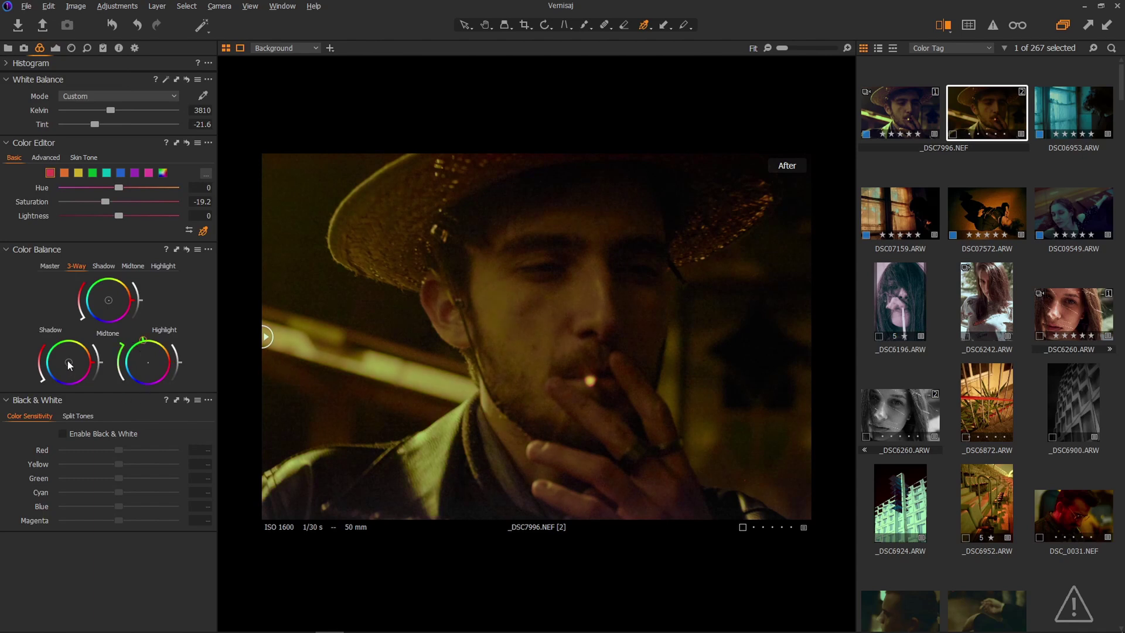
left_click_drag(68, 362, 38, 368)
key("ctrl+z")
left_click(75, 308)
key("ctrl+z")
left_click(76, 303)
scroll(95, 121, "down", 2)
scroll(97, 122, "up", 1)
left_click_drag(46, 371, 50, 378)
Set the Colour Editor range to the yellows and inspect the hat brim up close.
left_click(92, 172)
left_click(205, 174)
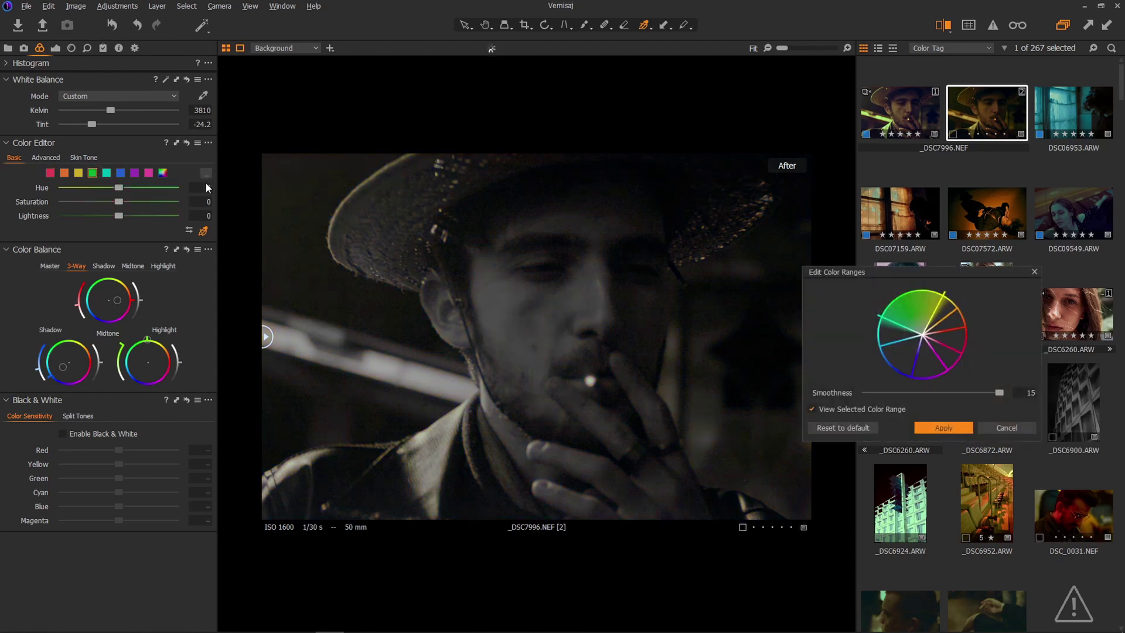
left_click(948, 308)
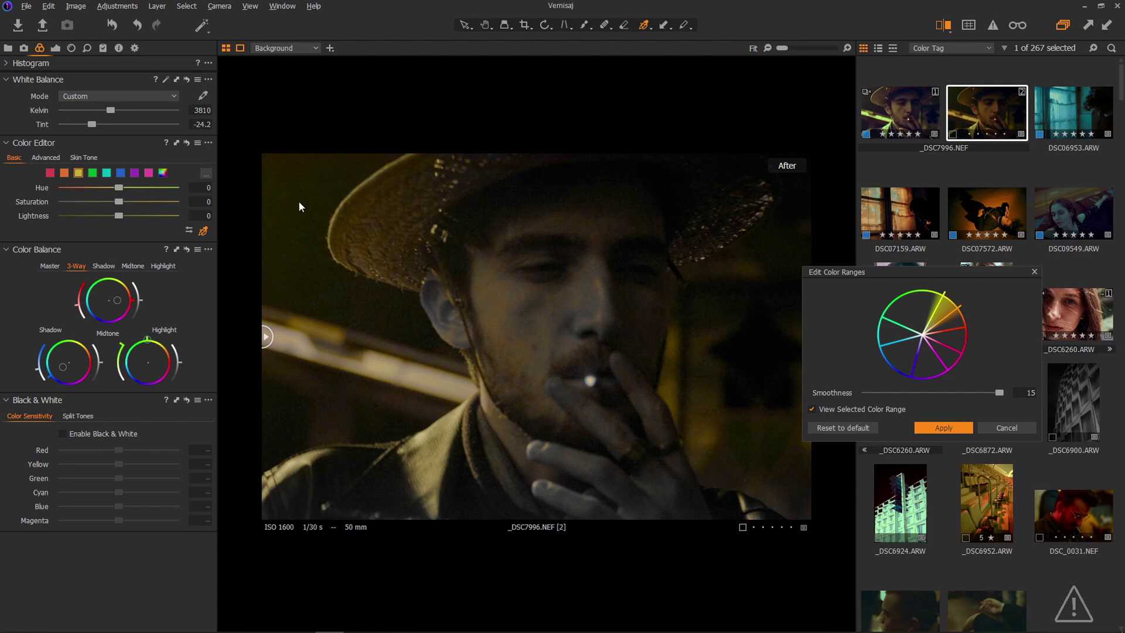
left_click(990, 428)
left_click_drag(788, 48, 799, 49)
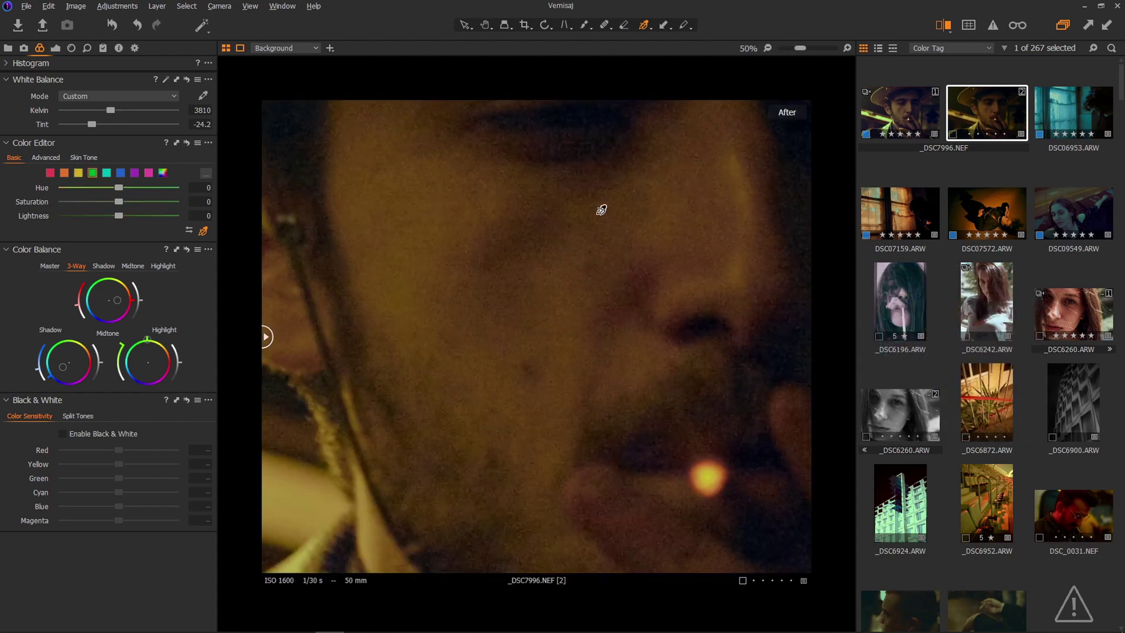
left_click_drag(563, 243, 509, 235)
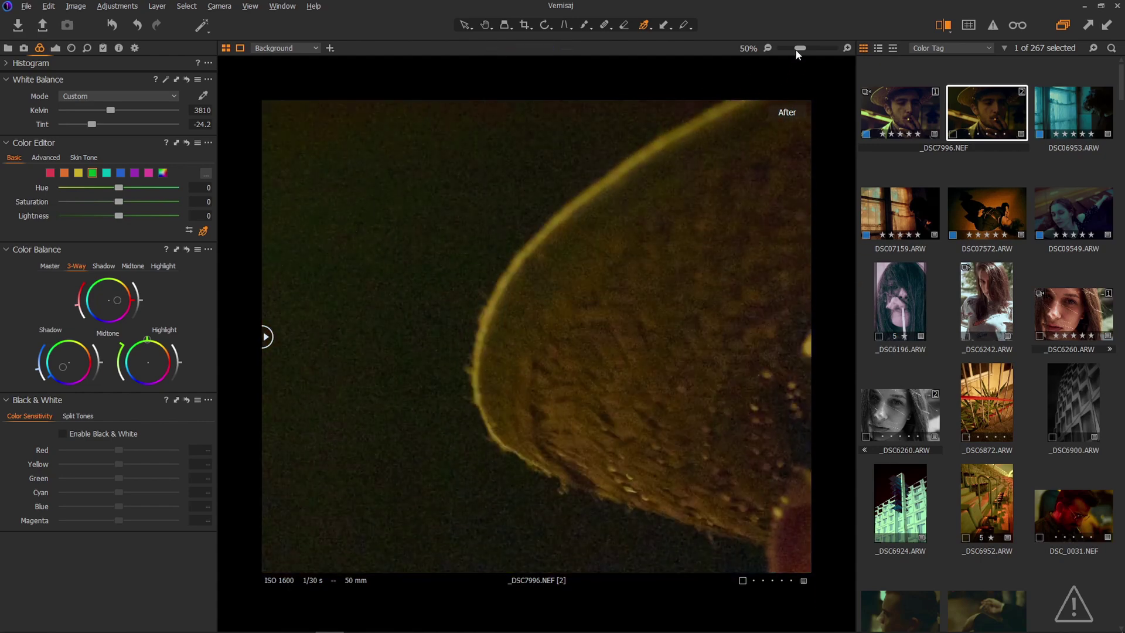
left_click_drag(797, 50, 806, 48)
left_click_drag(529, 229, 468, 214)
Set the yellows to Saturation -16.7 and Lightness -4.2, with white balance at 3405 K.
left_click(76, 172)
left_click_drag(118, 201, 61, 202)
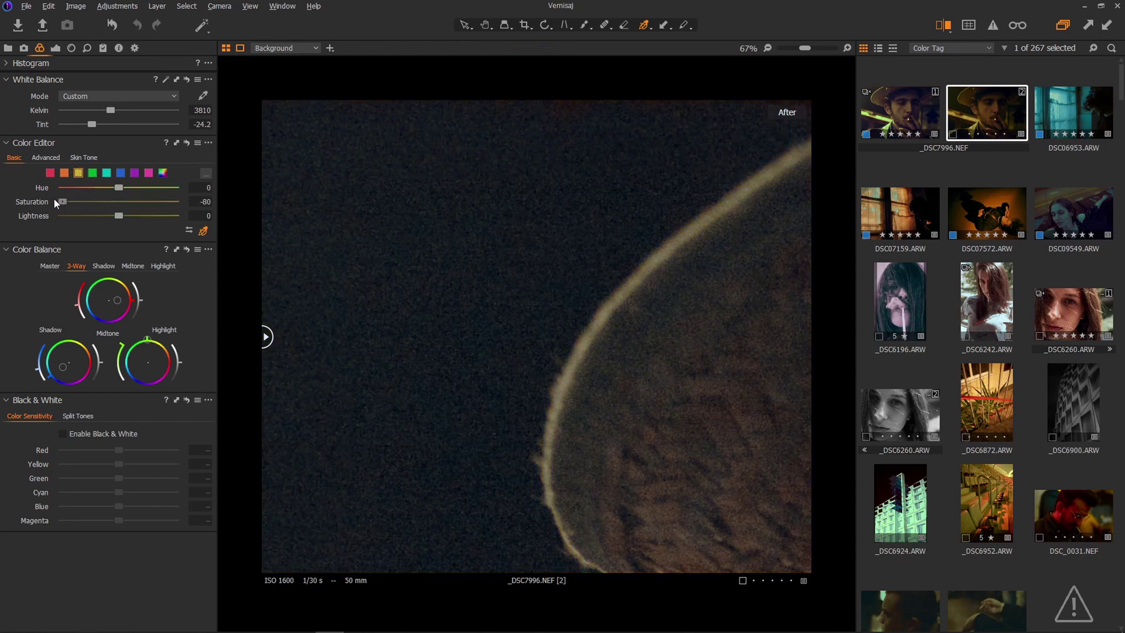
key("ctrl+0")
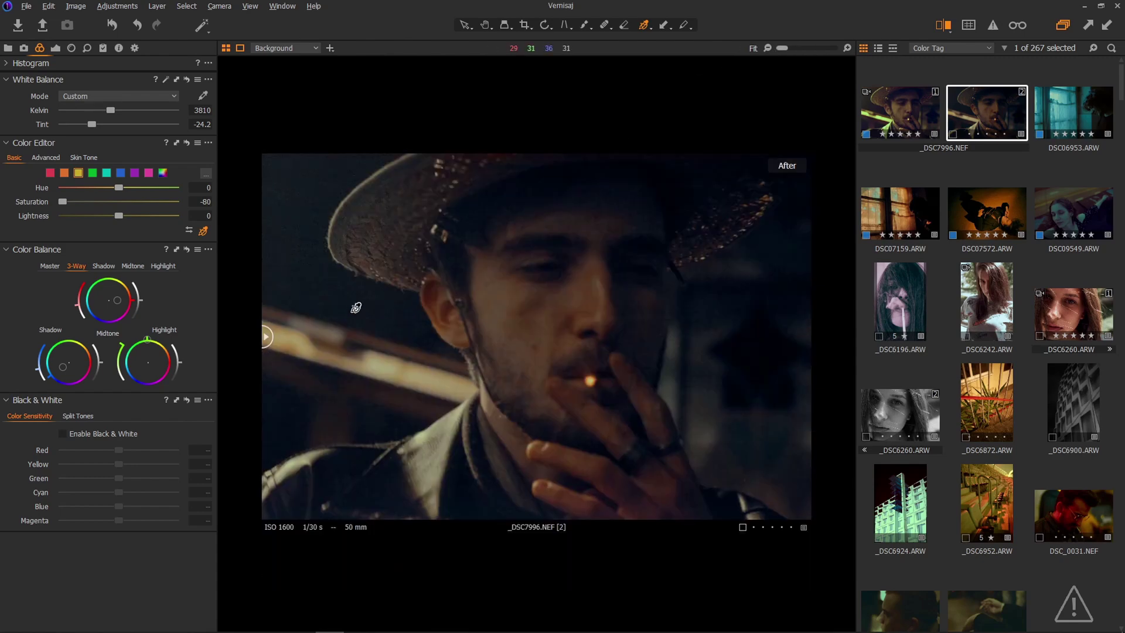
left_click_drag(61, 202, 106, 201)
left_click_drag(118, 215, 113, 216)
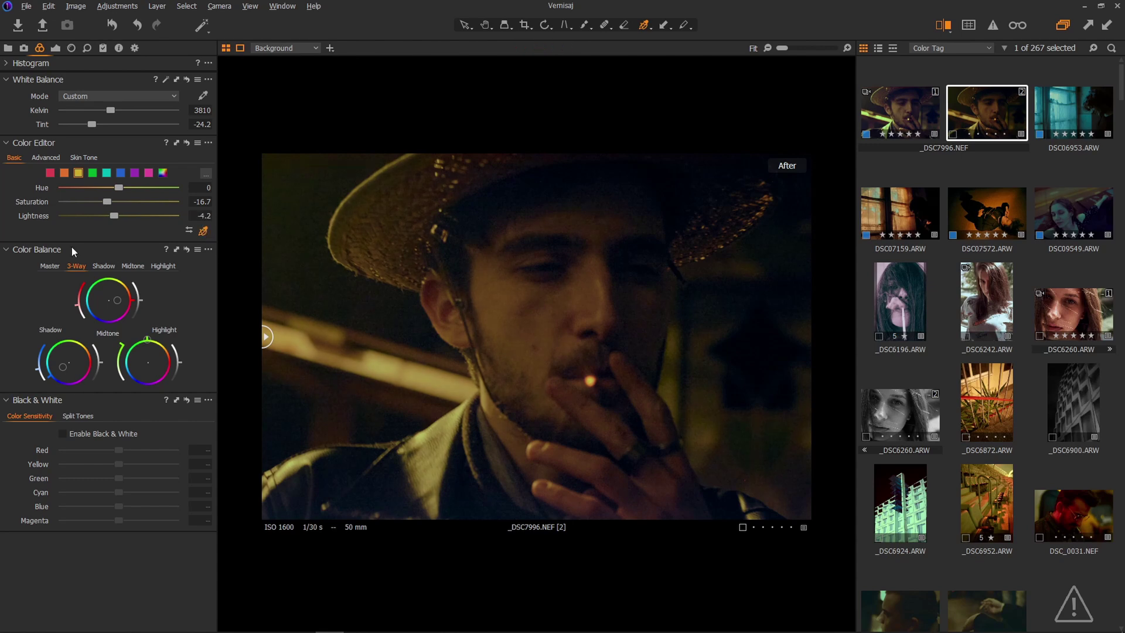
left_click(93, 124)
key("ctrl+z")
Set white balance to 3450 K with greener highlights, and lower overall saturation to -26.
scroll(110, 110, "down", 4)
left_click_drag(110, 111, 105, 113)
left_click_drag(37, 374, 48, 379)
left_click(137, 341)
left_click(55, 48)
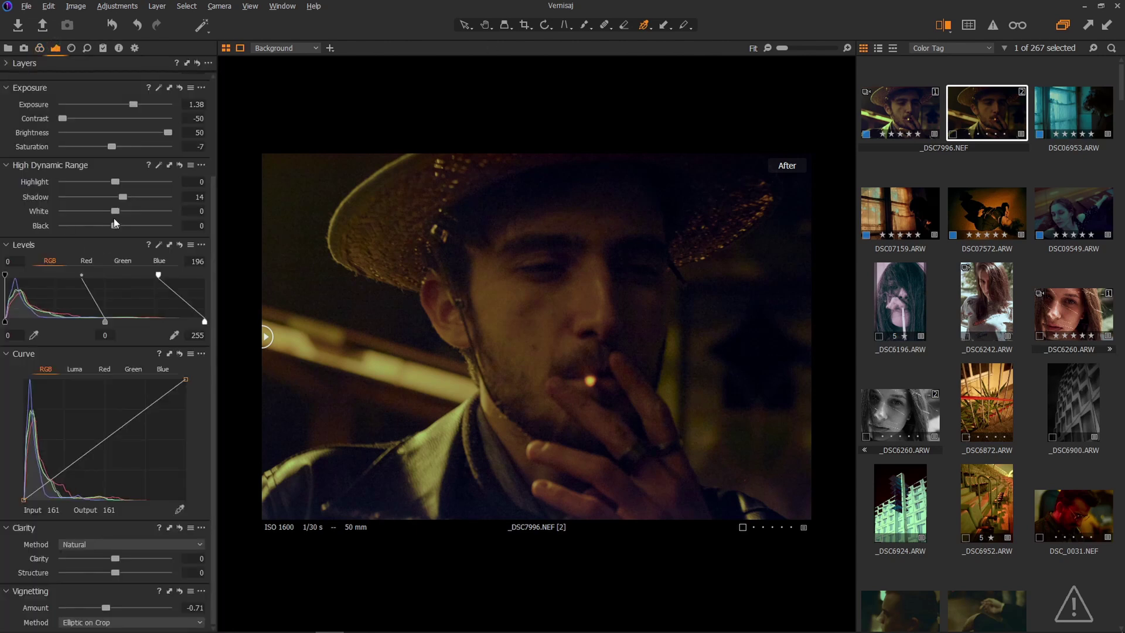
left_click_drag(111, 148, 101, 149)
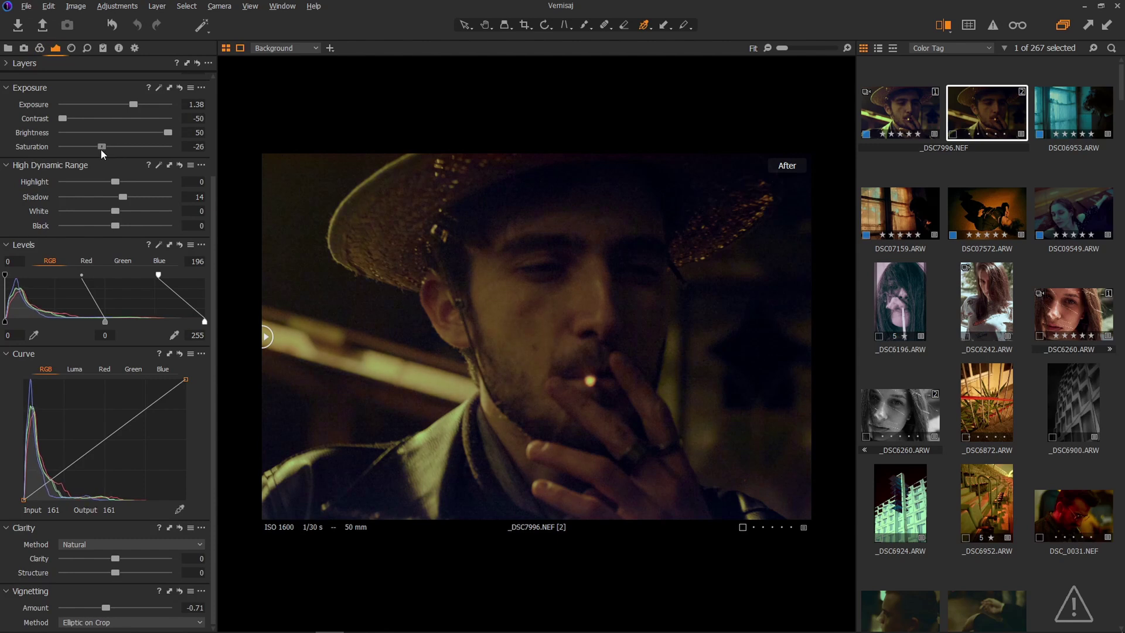
Tint the whole image toward yellow-green with the Master colour balance wheel, discarding a trial hue shift.
left_click(39, 47)
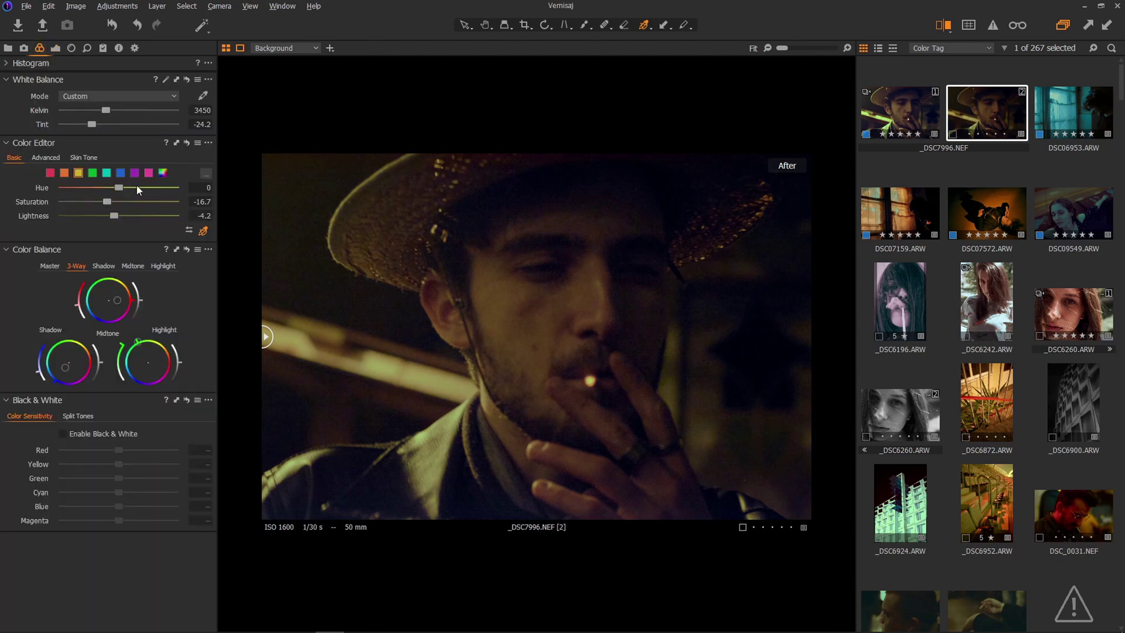
left_click(164, 172)
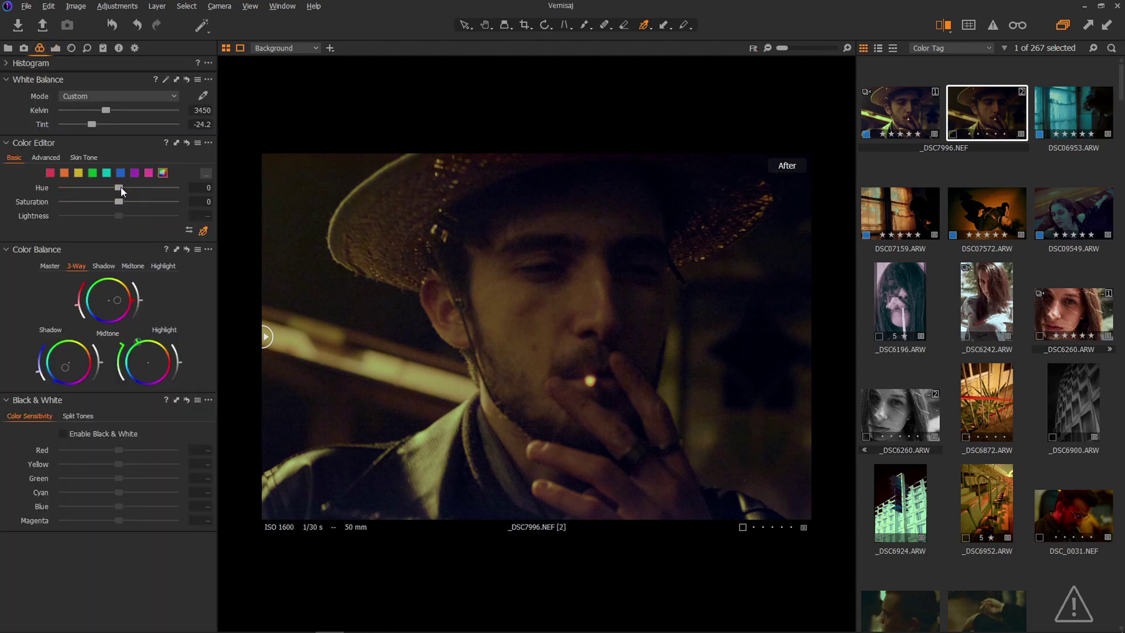
mouse_move(120, 187)
left_mouse_down()
mouse_move(65, 189)
mouse_move(112, 202)
mouse_move(141, 187)
left_mouse_up()
key("ctrl+z")
left_click_drag(134, 304, 121, 274)
left_click_drag(87, 315, 79, 311)
left_click(56, 48)
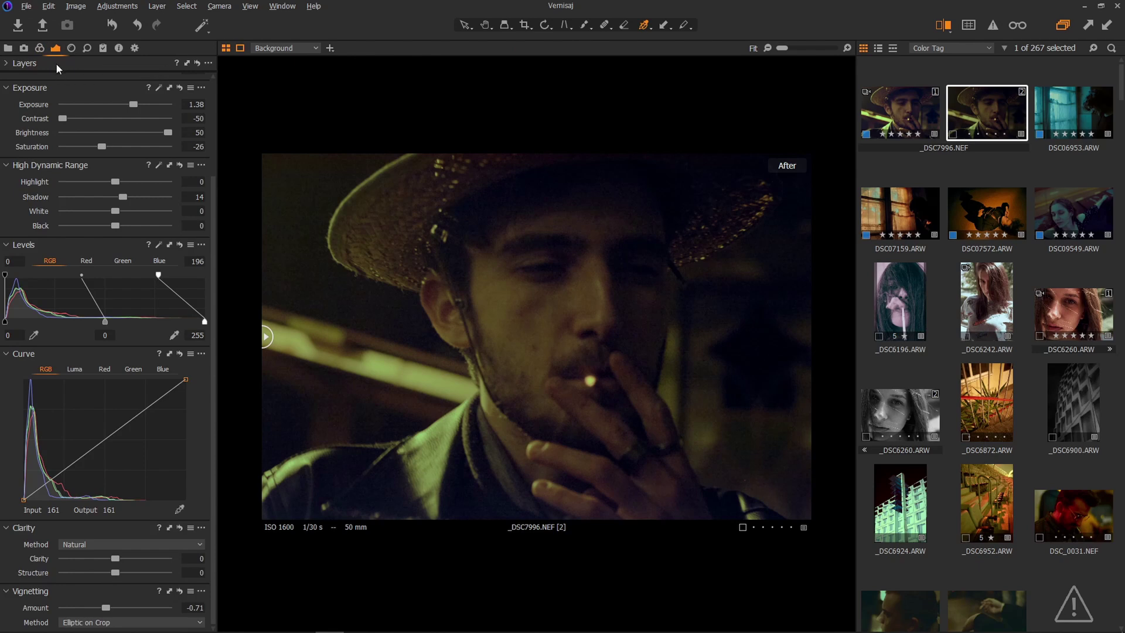
Add Silver Rich film grain at impact 66, viewed at 50% zoom.
left_click(86, 48)
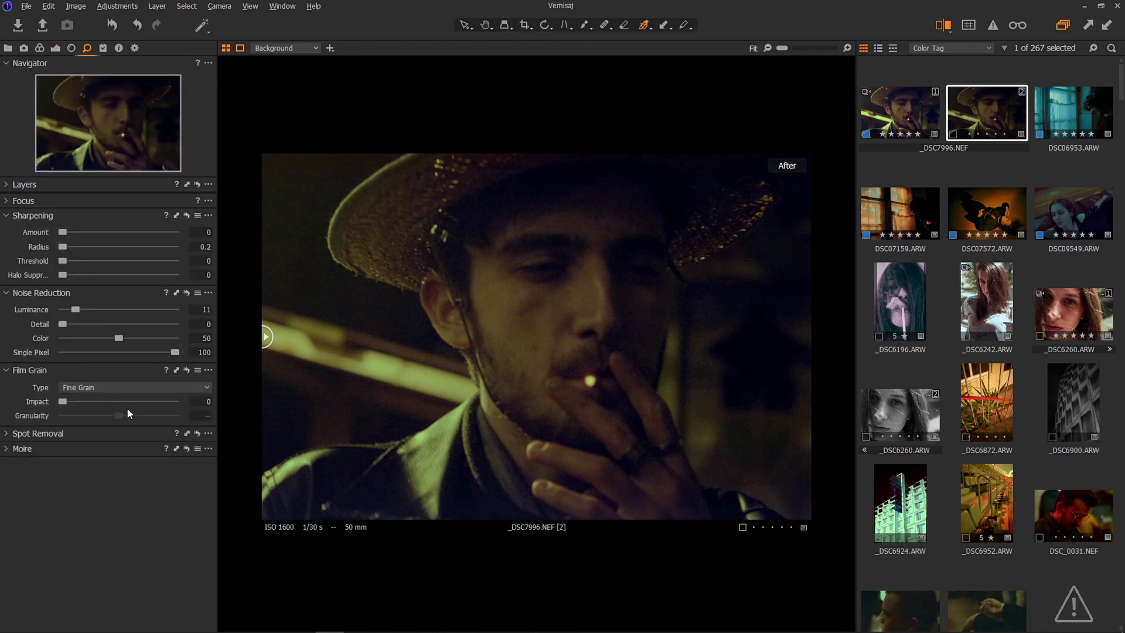
left_click_drag(783, 45, 800, 47)
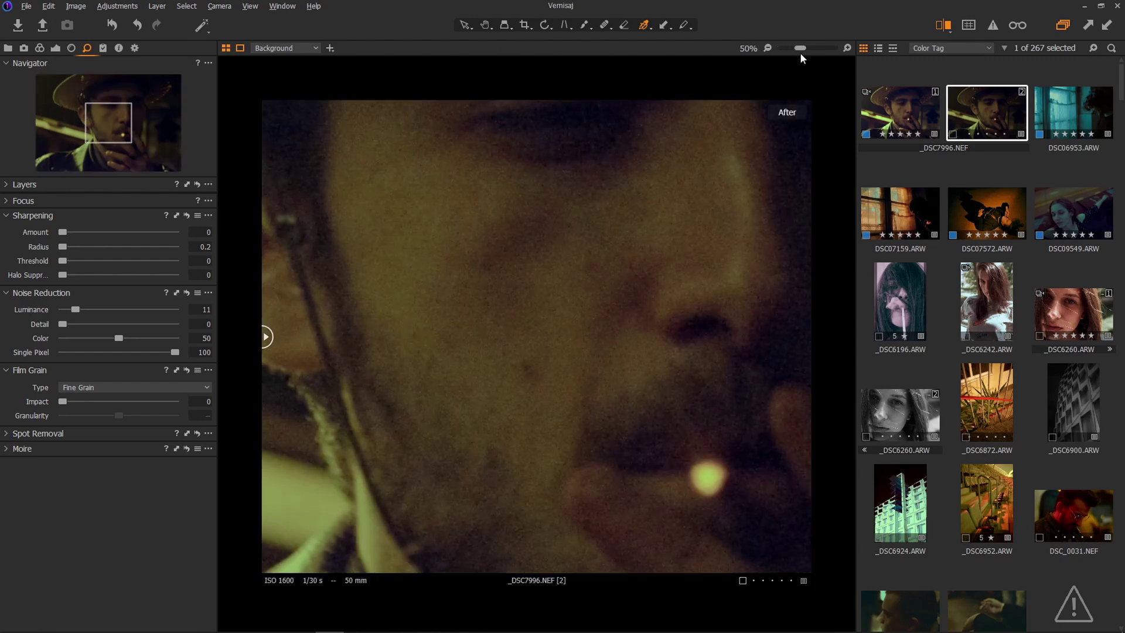
left_click(82, 388)
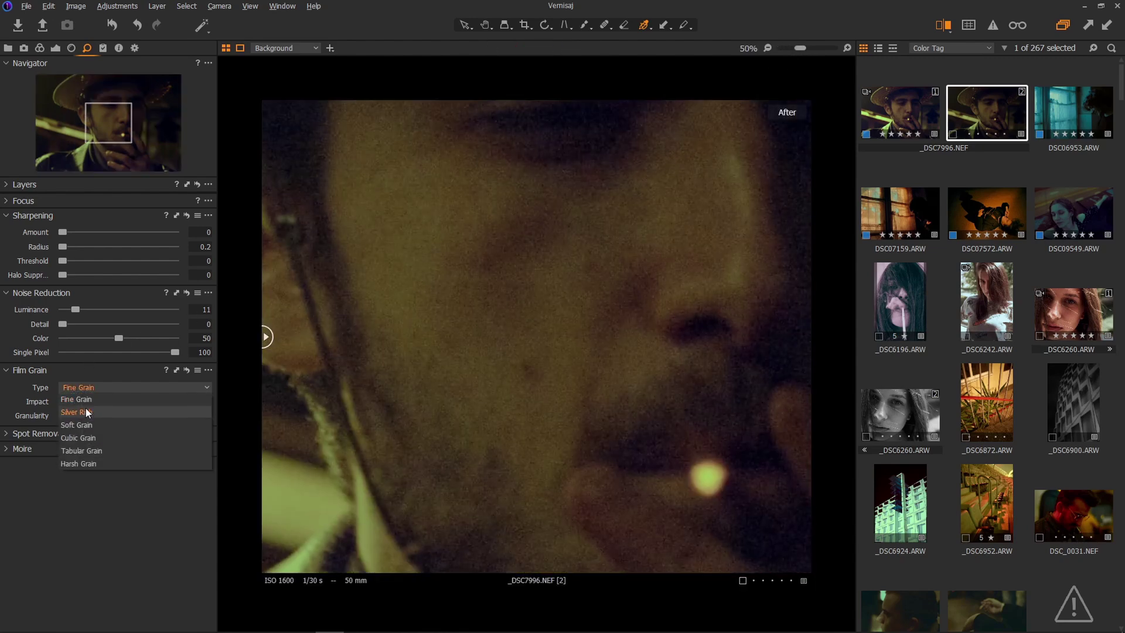
left_click(88, 413)
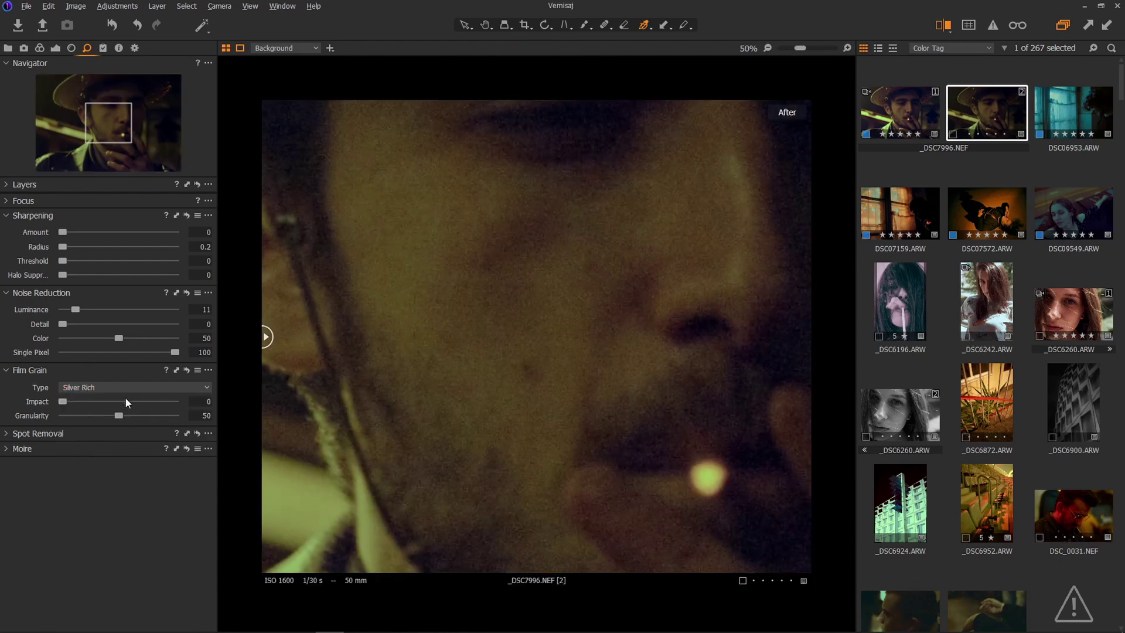
left_click_drag(126, 403, 29, 407)
left_click_drag(182, 396, 136, 405)
Compare Cubic and Tabular grain, then revert to Silver Rich at granularity 50.
left_click(107, 389)
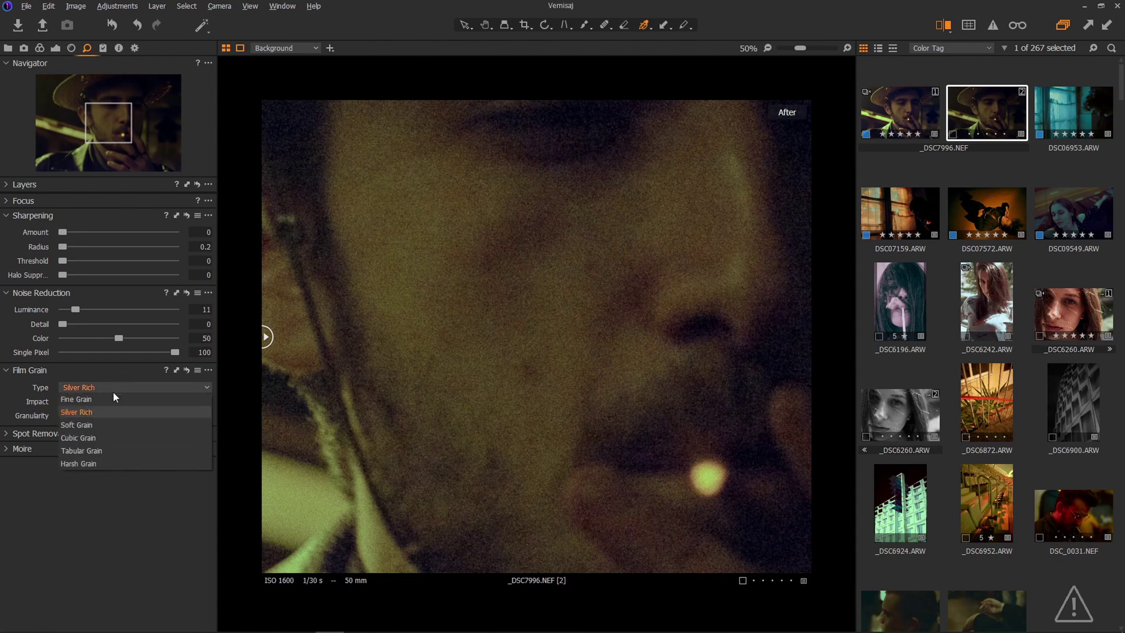
left_click(83, 438)
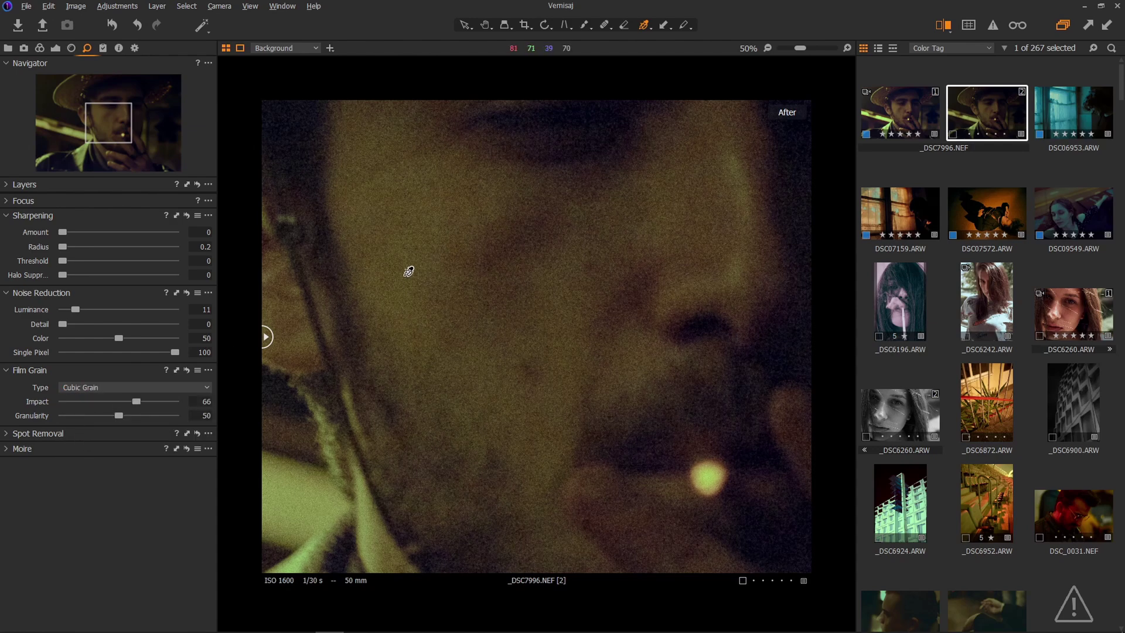
left_click(86, 386)
left_click(88, 456)
left_click_drag(111, 416, 96, 422)
key("ctrl+z")
key("ctrl+z")
Fit the portrait back in view and raise the Levels highlight output to 219.
left_click_drag(798, 46, 751, 48)
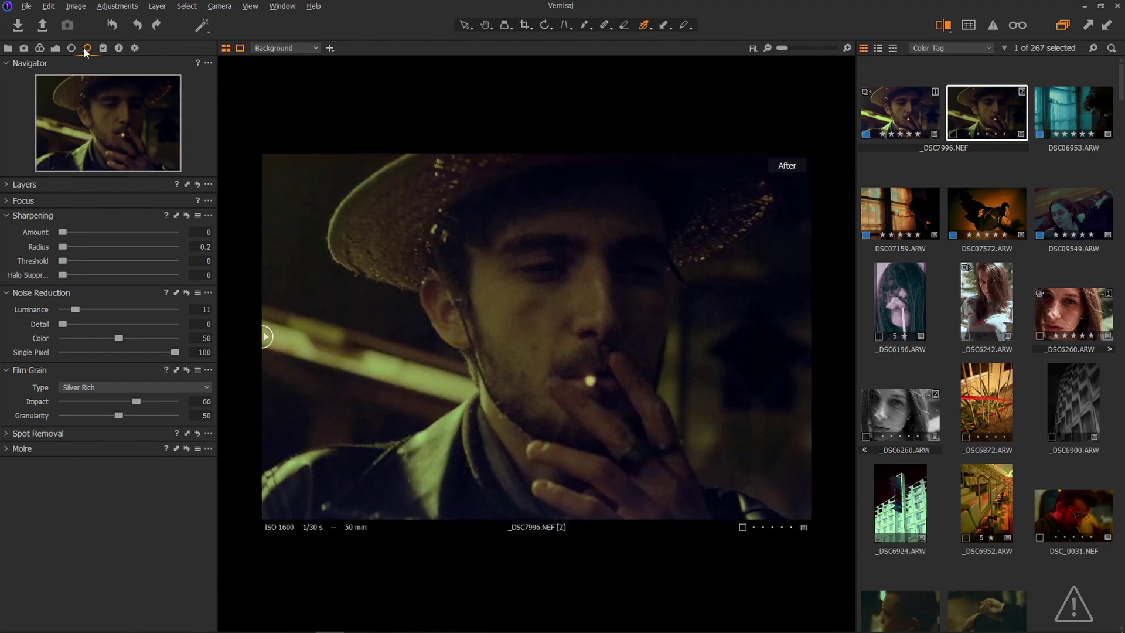
left_click(55, 48)
left_click_drag(161, 274, 176, 275)
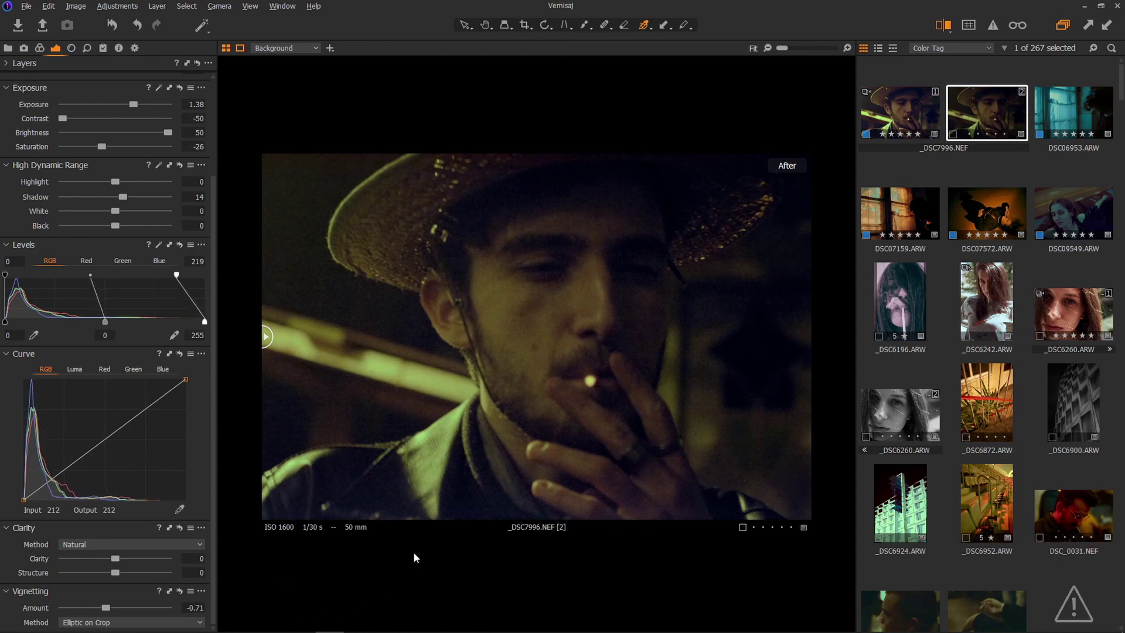
left_click(265, 336)
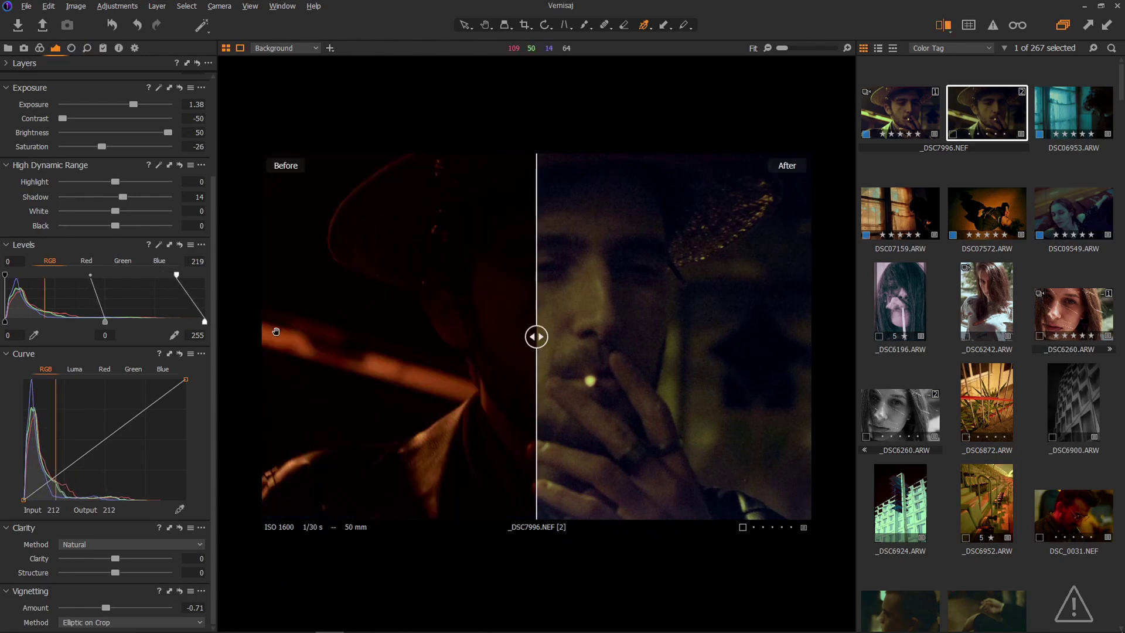
left_click_drag(552, 332, 146, 273)
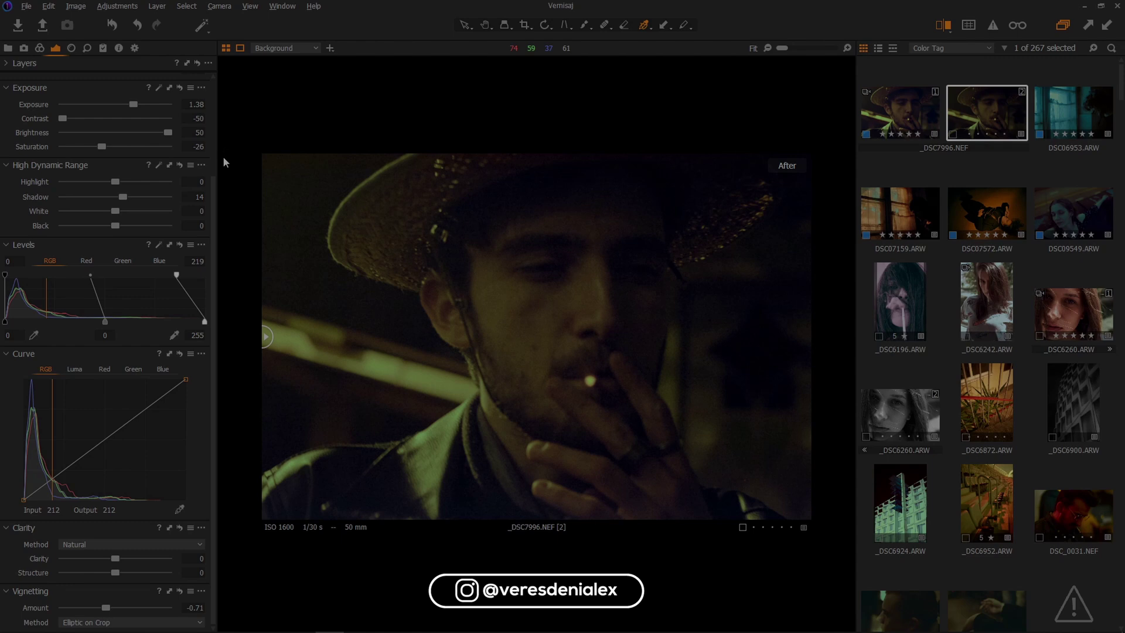
left_click_drag(215, 198, 223, 138)
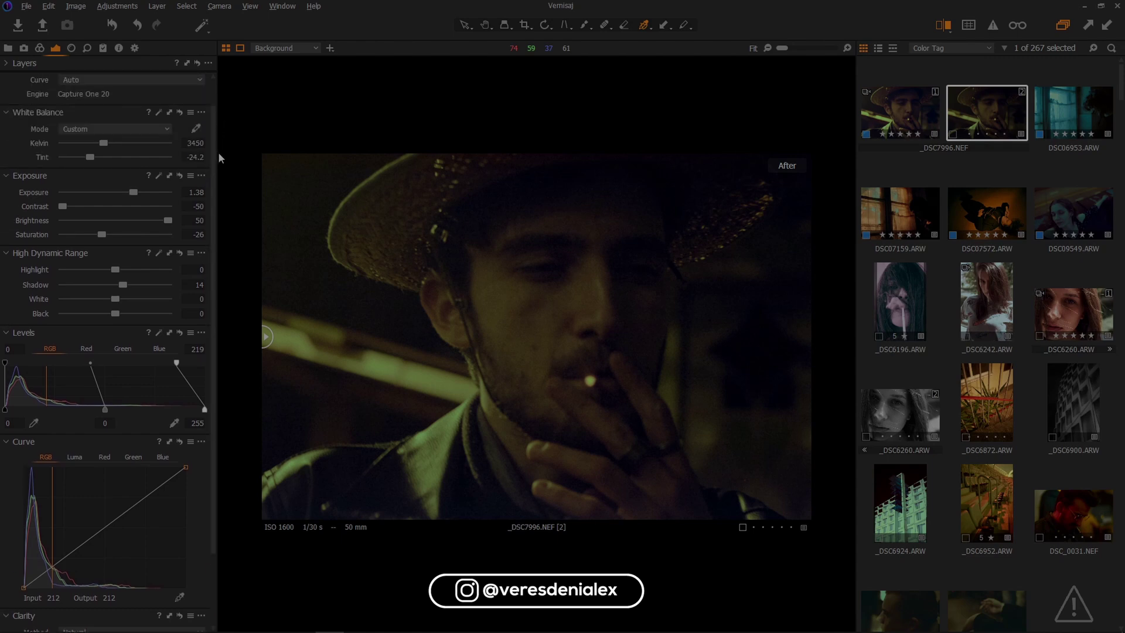